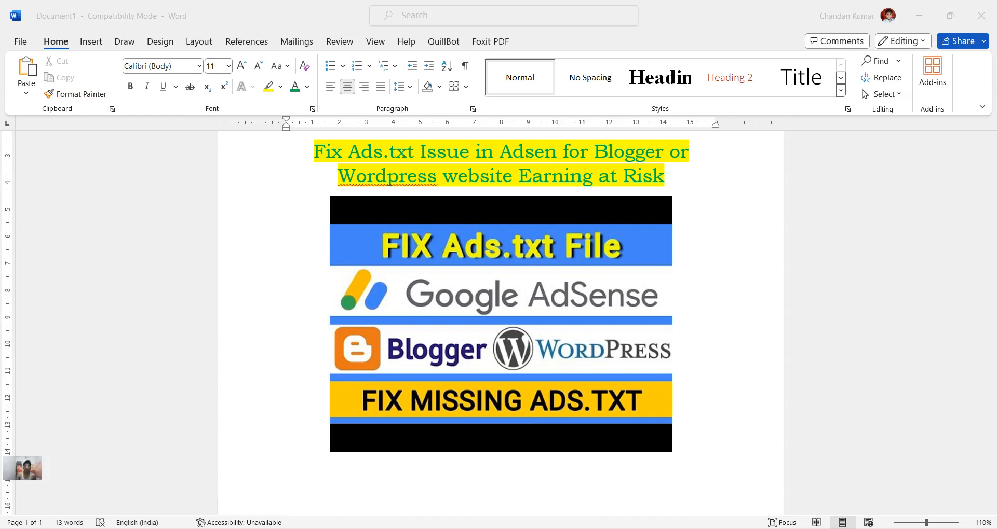
Switch to Chrome, open the Google AdSense home page and show the list of managed sites with their Ads.txt status.
click(673, 528)
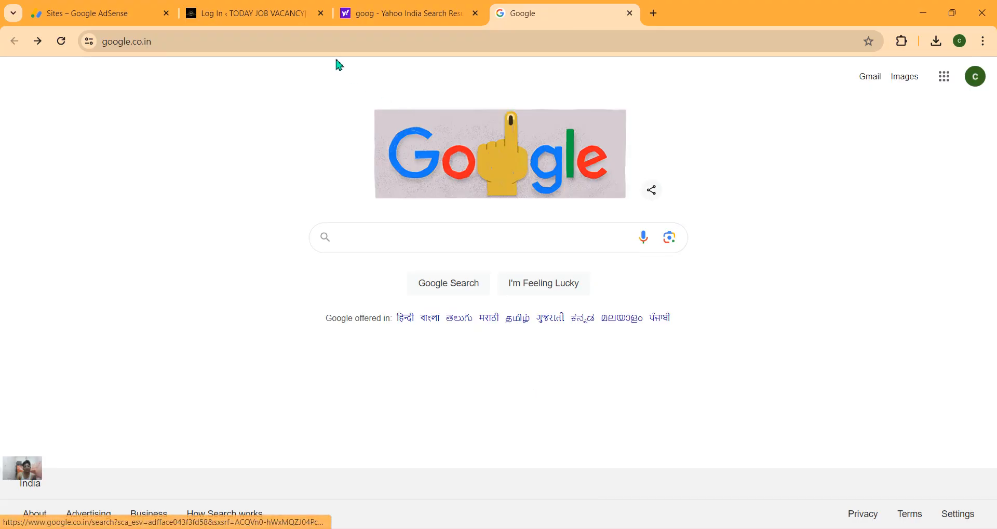
click(627, 43)
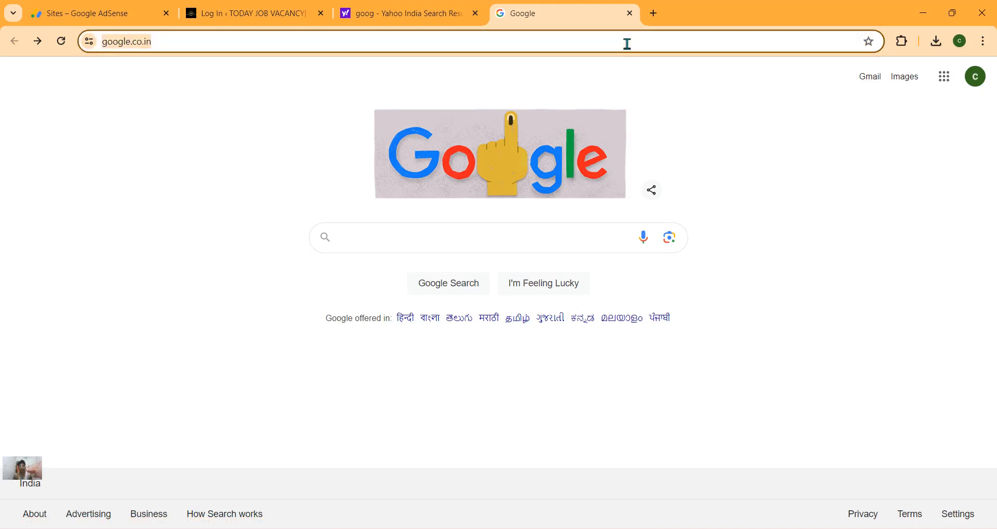
text(goo)
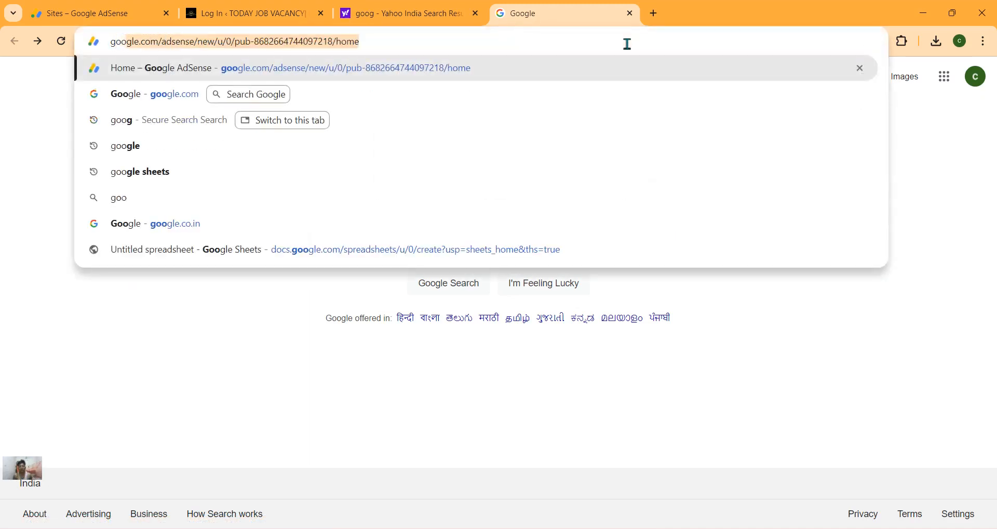
key(Return)
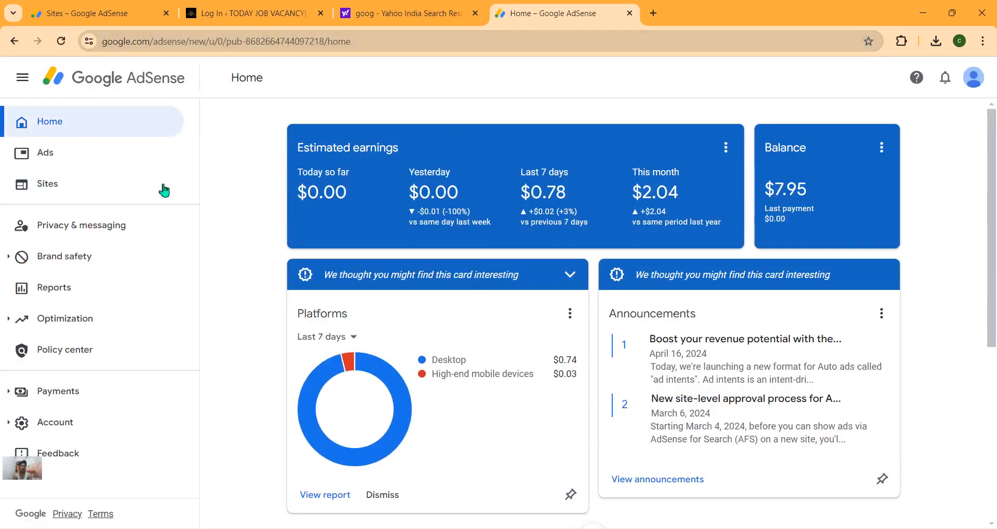
click(129, 189)
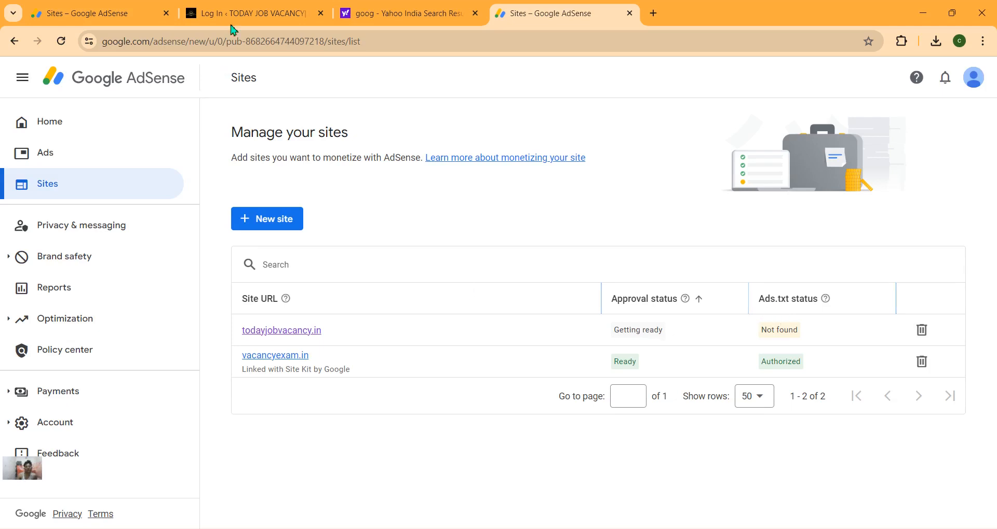
Log in to the WordPress admin dashboard of todayjobvacancy.in with the prefilled credentials.
mouse_move(253, 17)
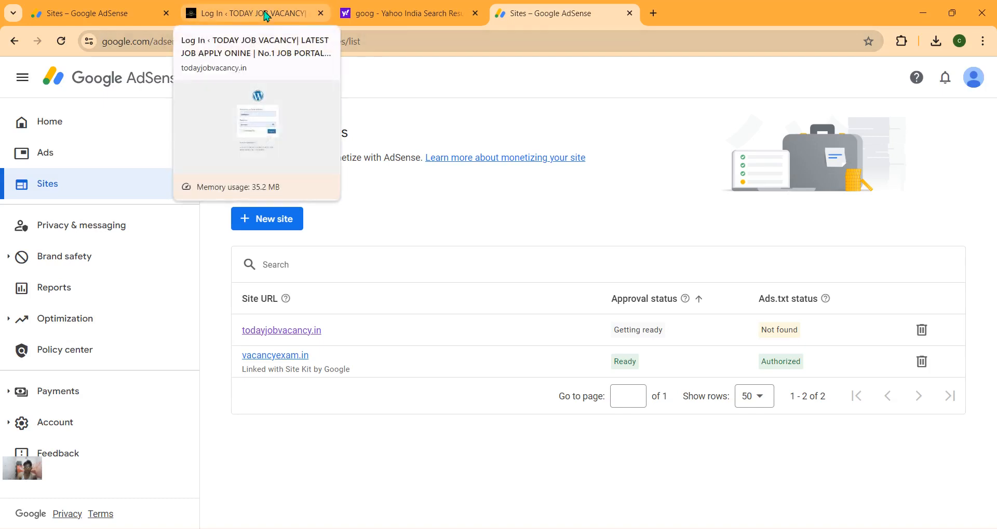
click(267, 18)
click(293, 46)
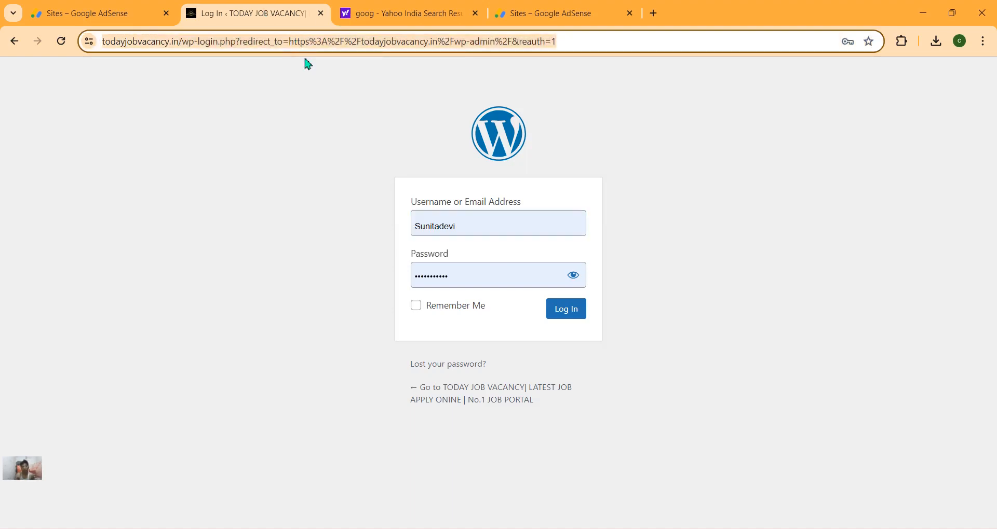
click(566, 312)
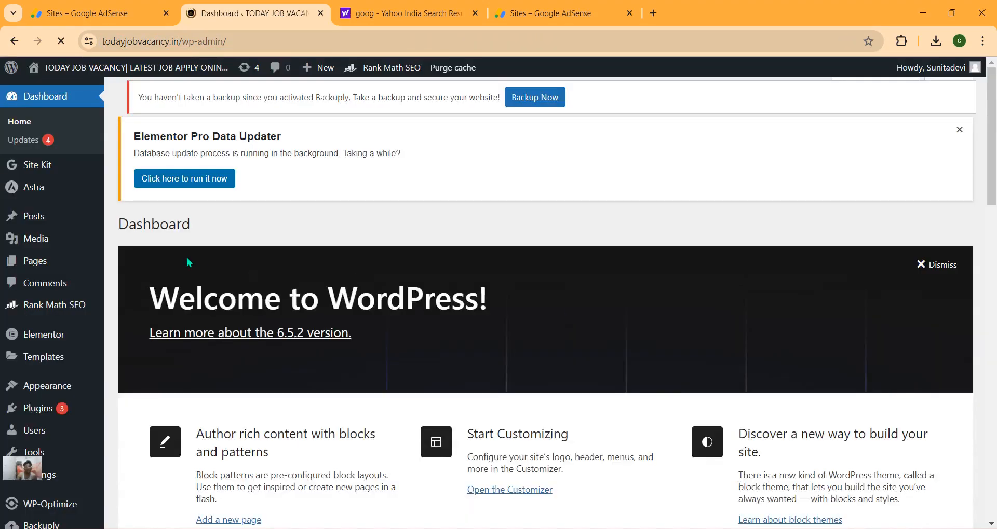
Open the page for adding new WordPress plugins and search the plugin directory for "ads".
scroll(190, 270, down, 5)
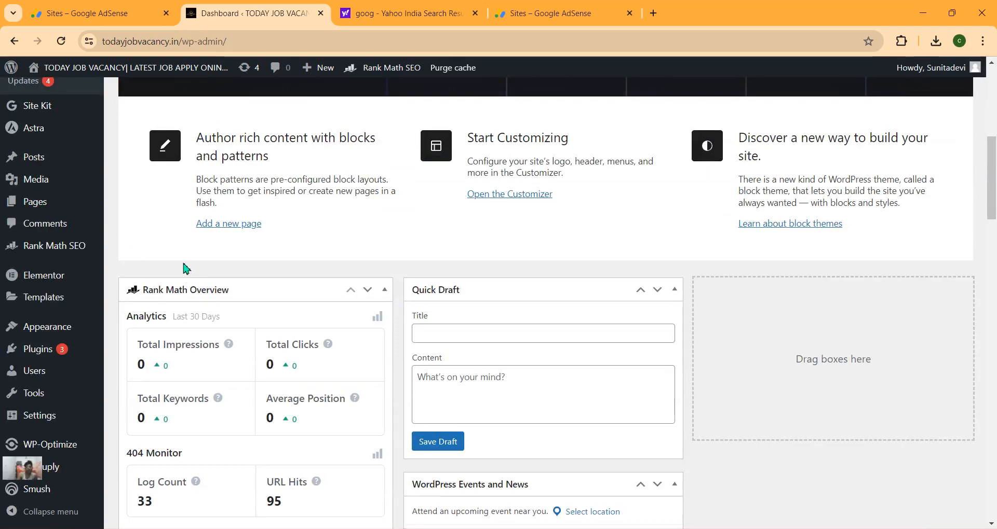
mouse_move(49, 355)
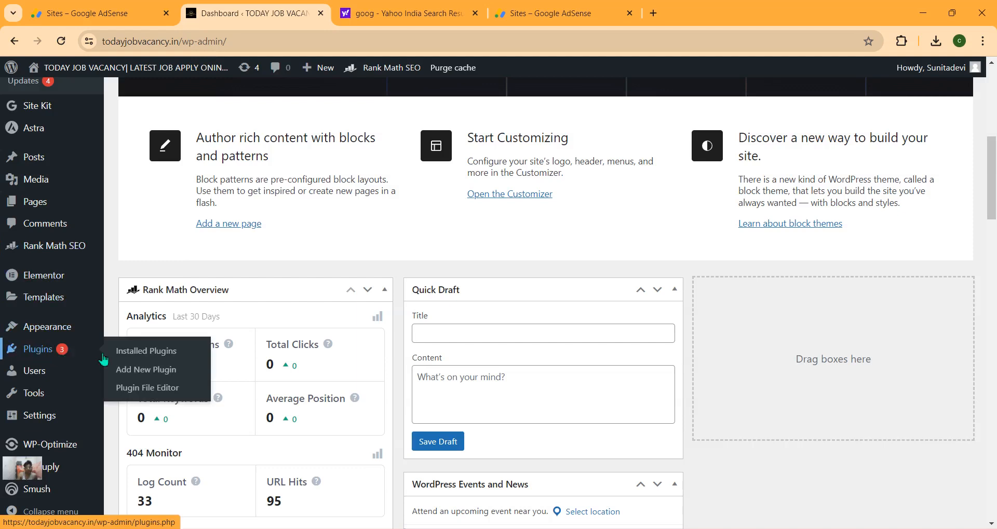
click(145, 380)
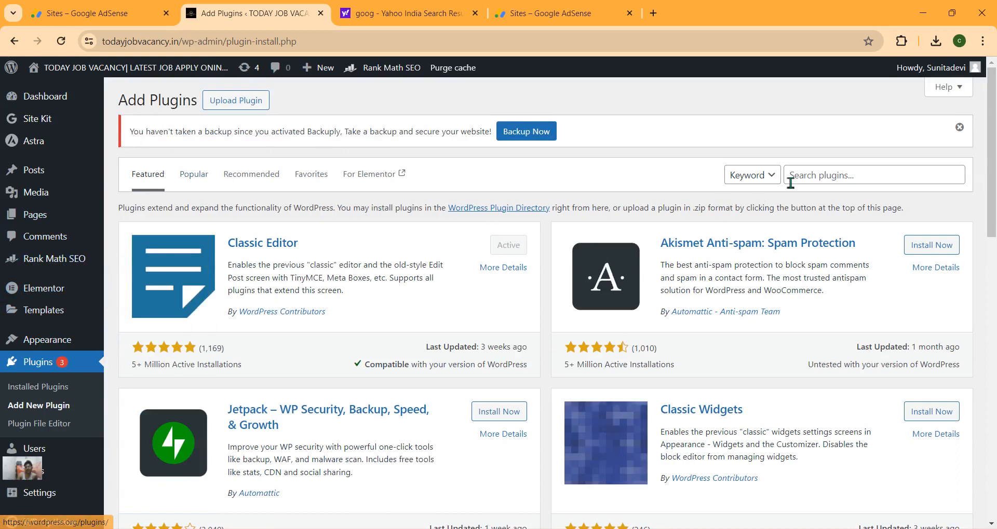
click(816, 176)
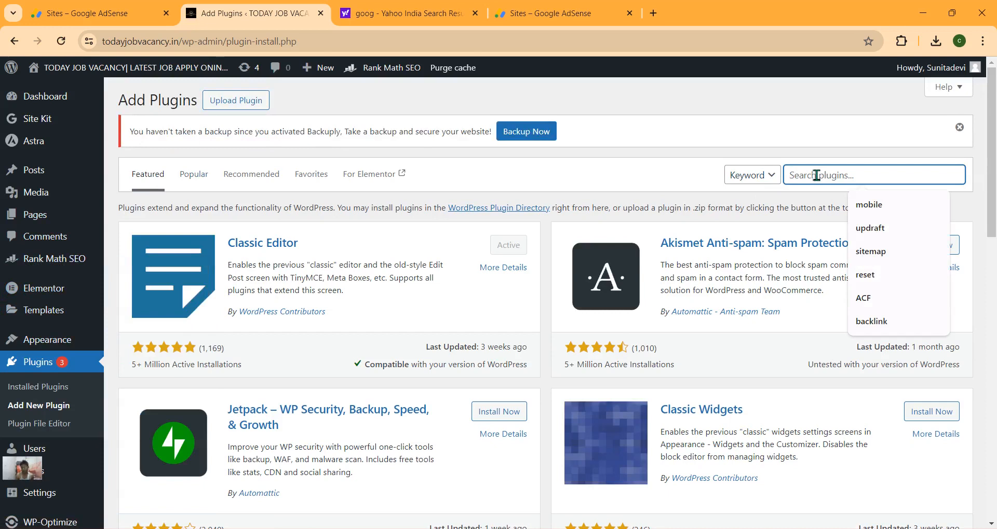
text(ads.txt)
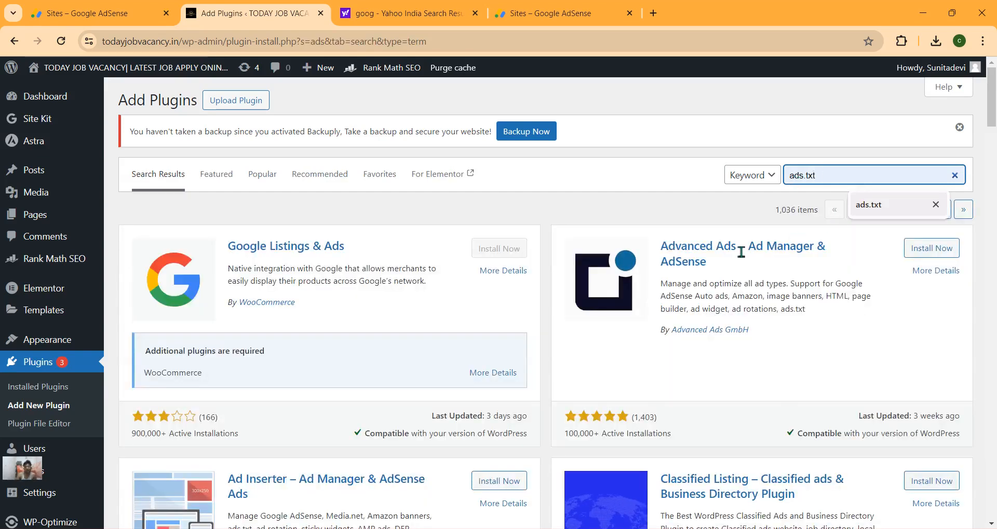
scroll(742, 259, down, 3)
scroll(741, 260, up, 3)
click(870, 214)
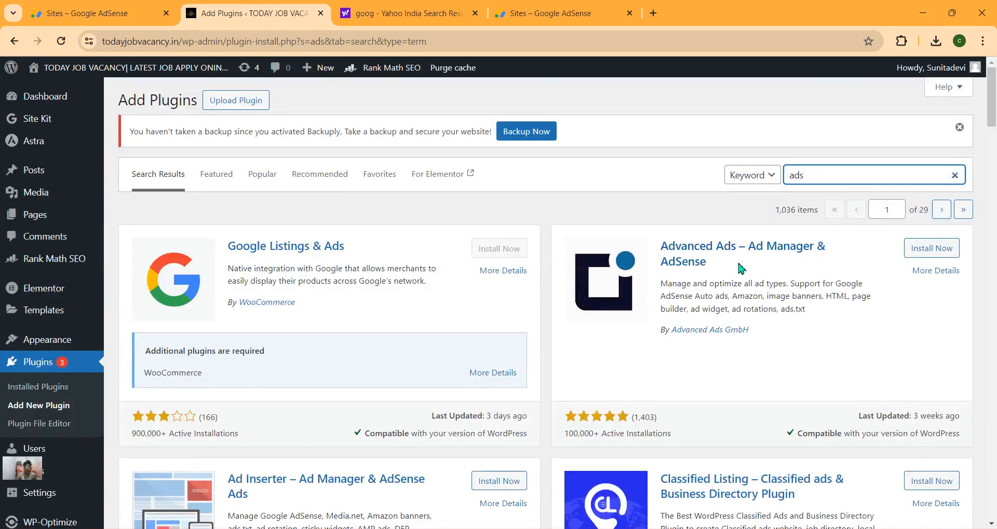
Look through the plugin search results for the Ads.txt Manager plugin by 10up.
scroll(512, 279, down, 1)
scroll(513, 284, down, 16)
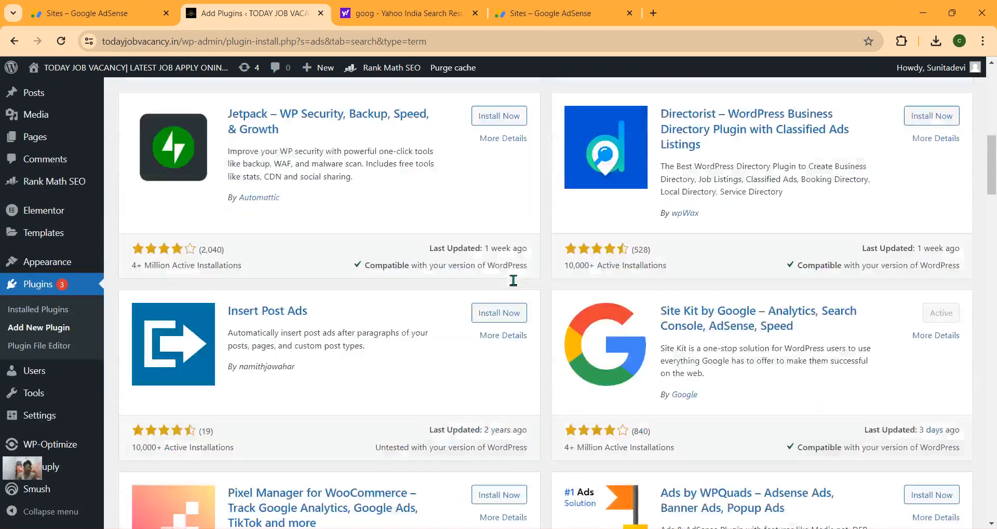
scroll(513, 284, down, 6)
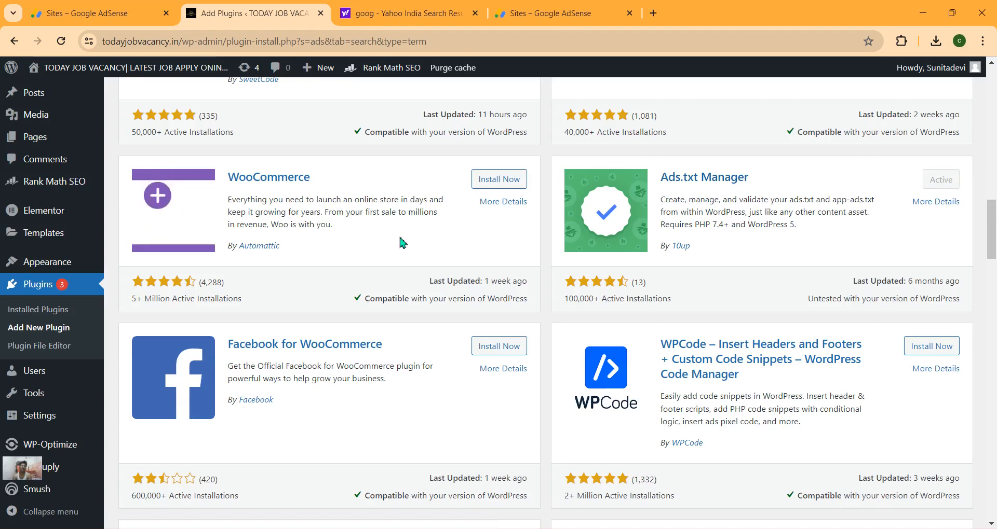
scroll(173, 284, down, 5)
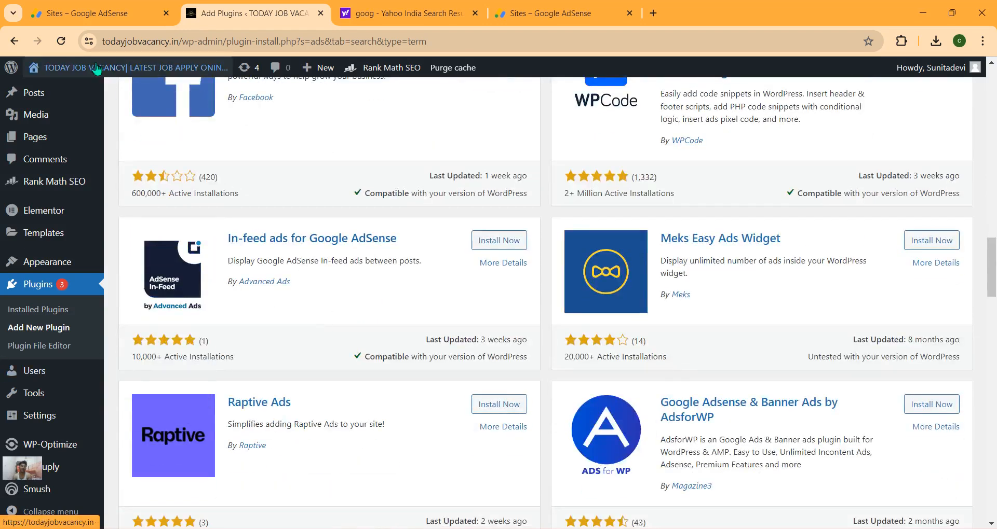
Reload the plugins page, open the Ads.txt page in the WordPress settings and examine the existing google.com line.
click(64, 42)
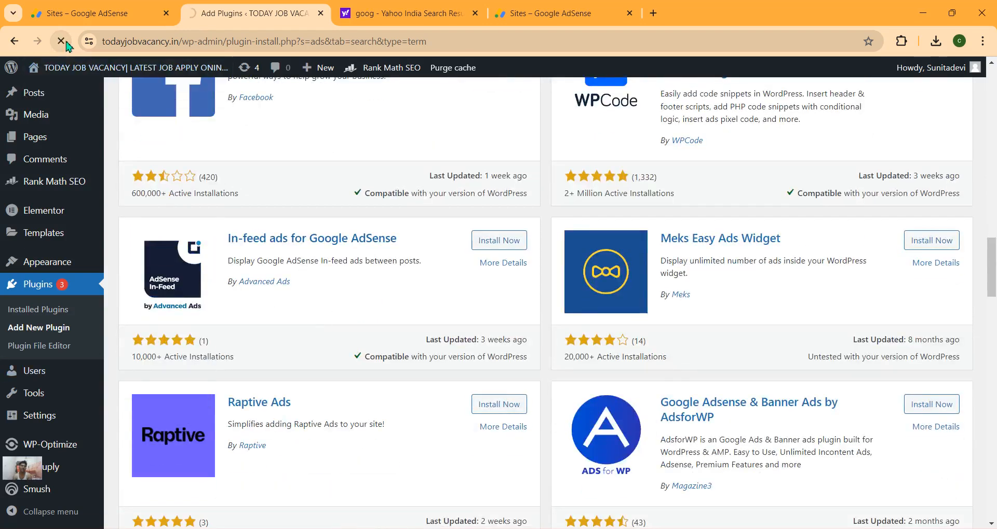
scroll(42, 405, down, 15)
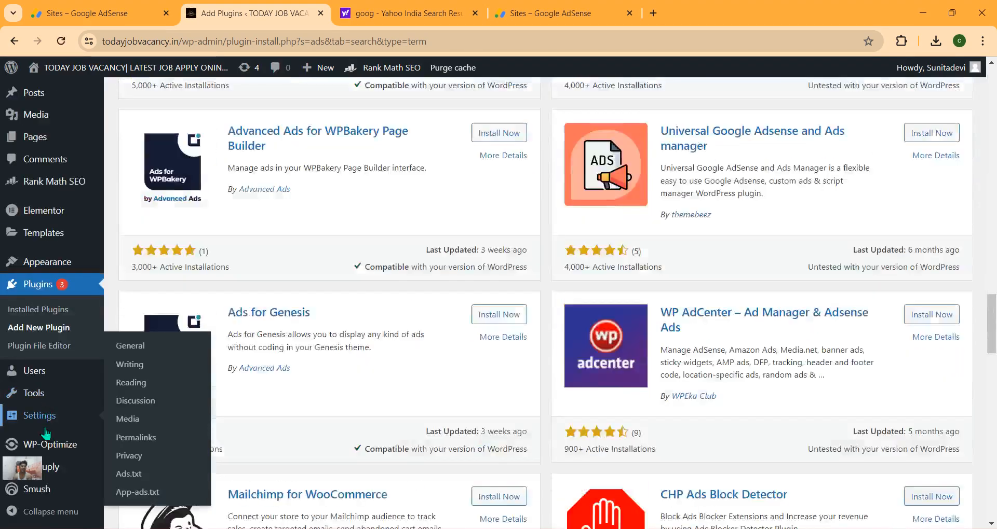
scroll(67, 493, down, 5)
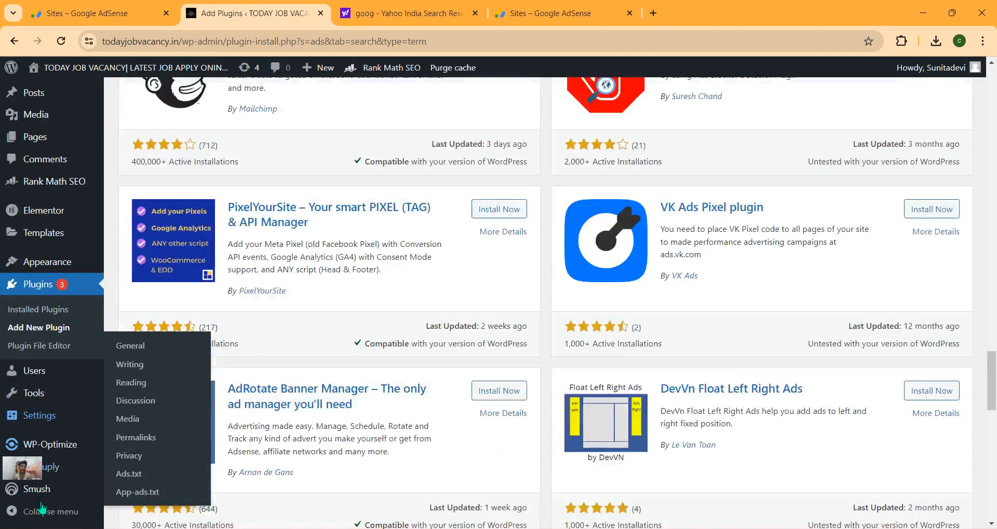
click(46, 421)
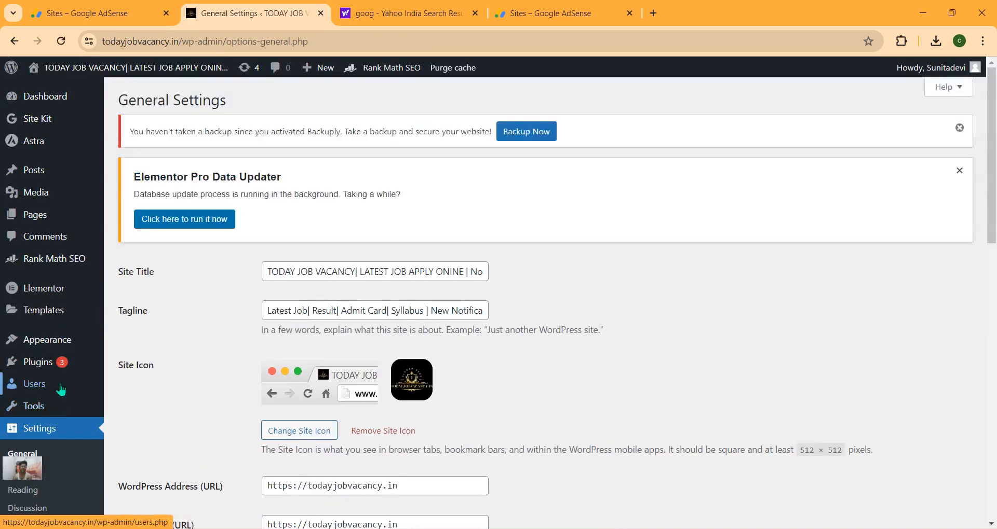
scroll(60, 395, down, 4)
scroll(57, 387, down, 3)
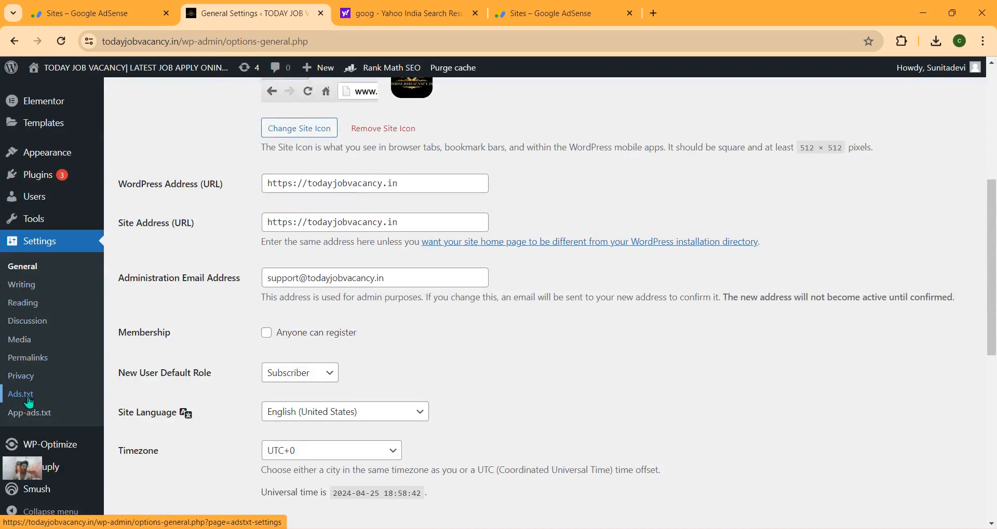
click(20, 395)
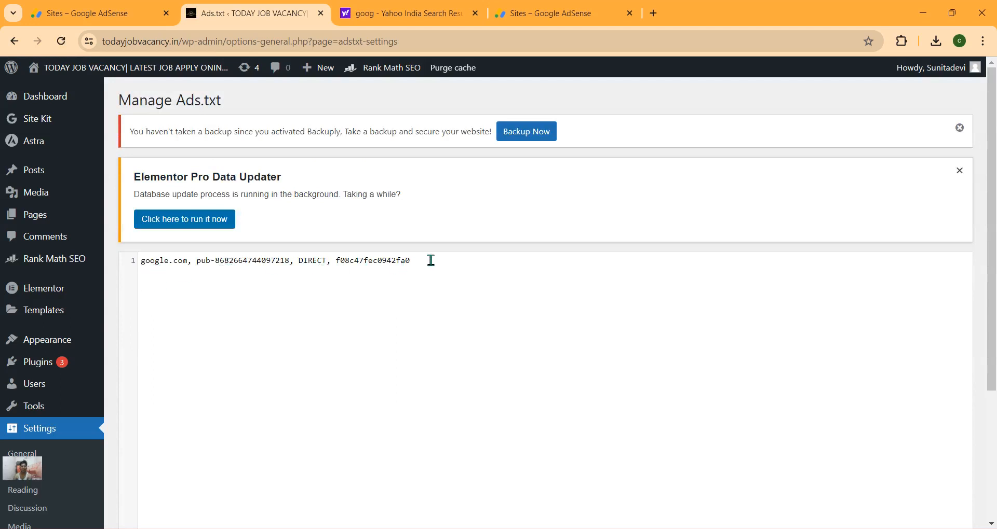
drag(412, 260, 144, 258)
click(341, 352)
Return to AdSense and open the Account information page in the account settings.
click(126, 14)
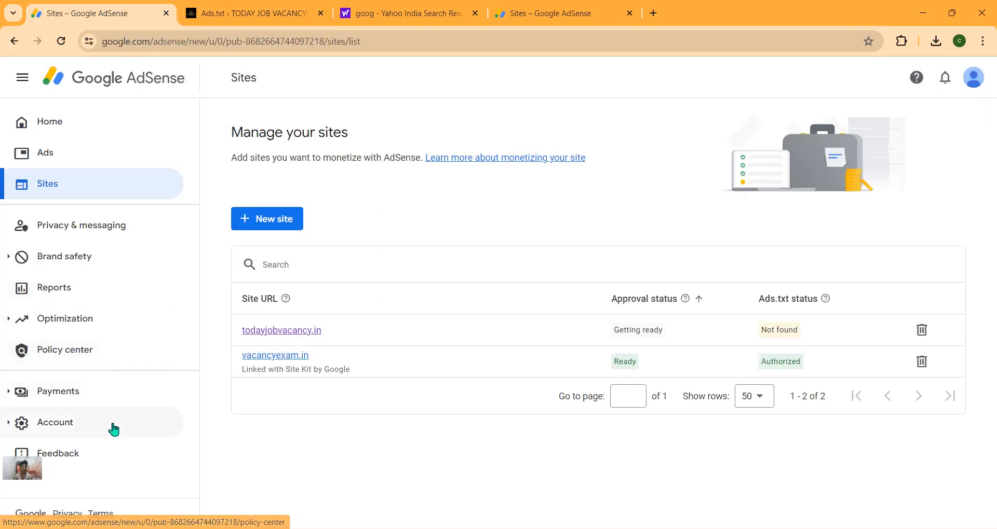
click(52, 429)
scroll(73, 423, down, 2)
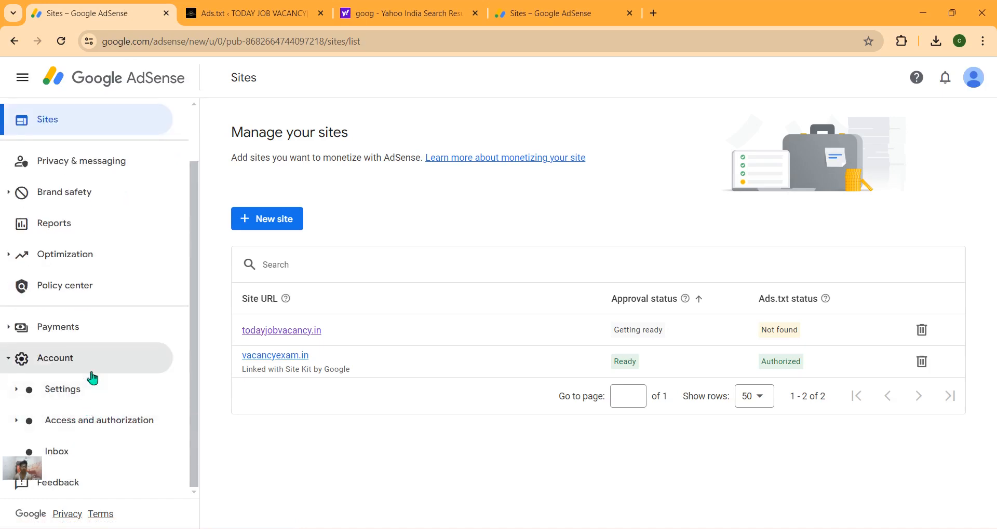
click(68, 395)
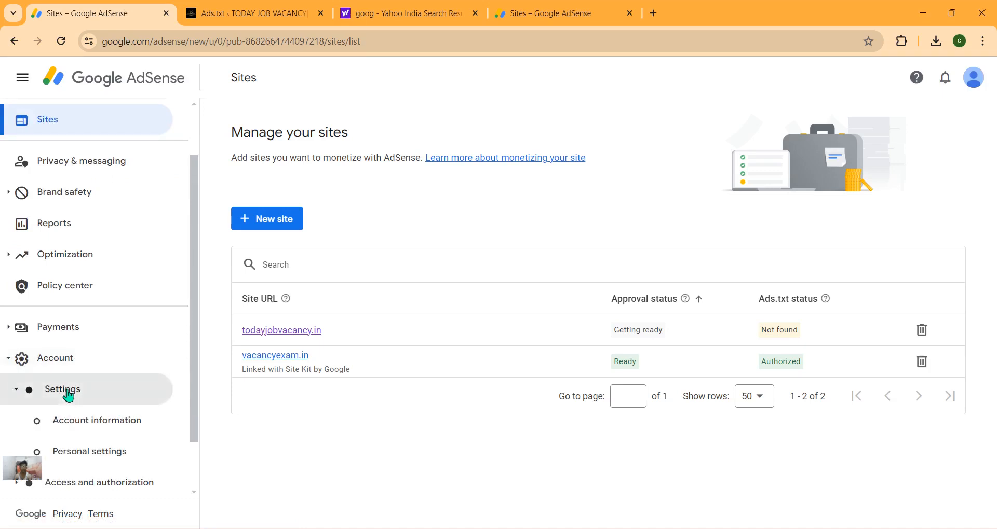
scroll(73, 399, down, 2)
click(98, 366)
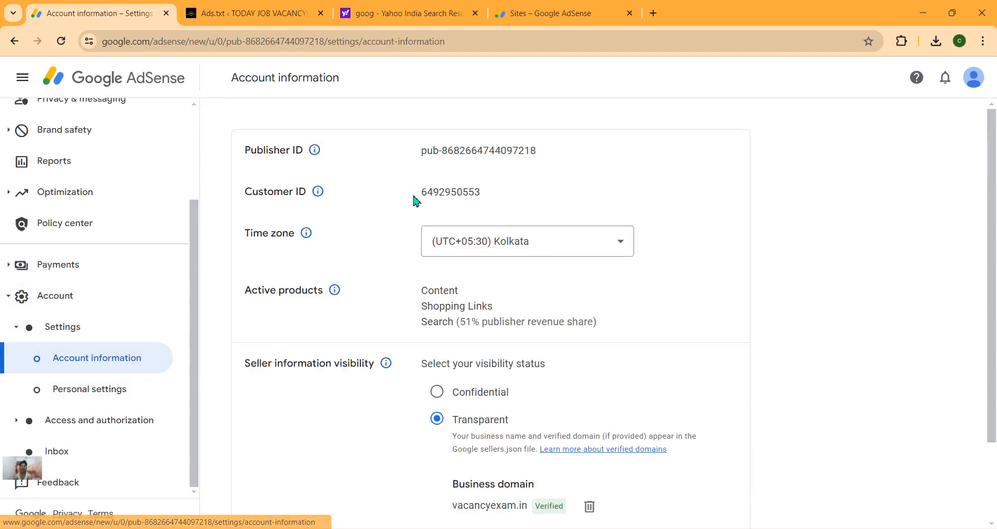
Copy the AdSense publisher ID, paste it into the blank Word document followed by a new line, and return to AdSense in Chrome.
drag(421, 152, 540, 150)
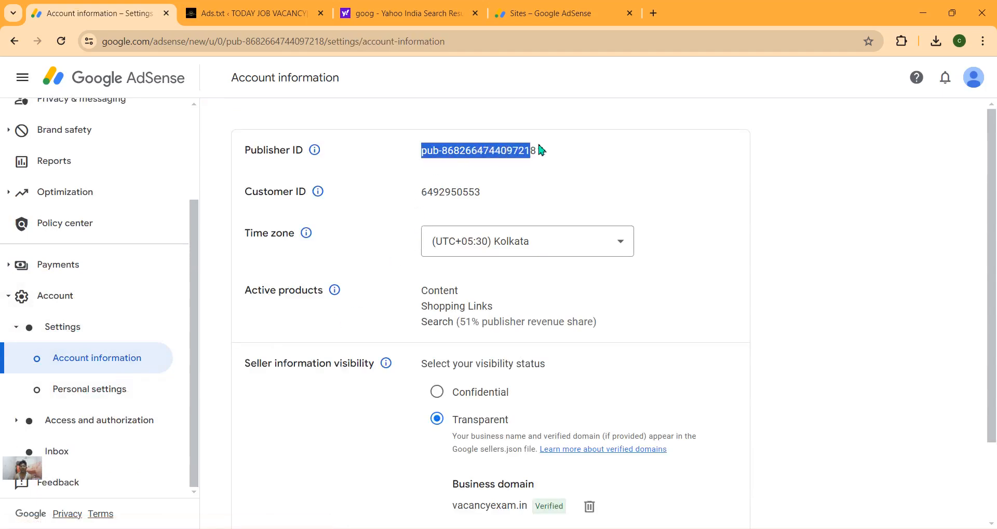
right_click(509, 152)
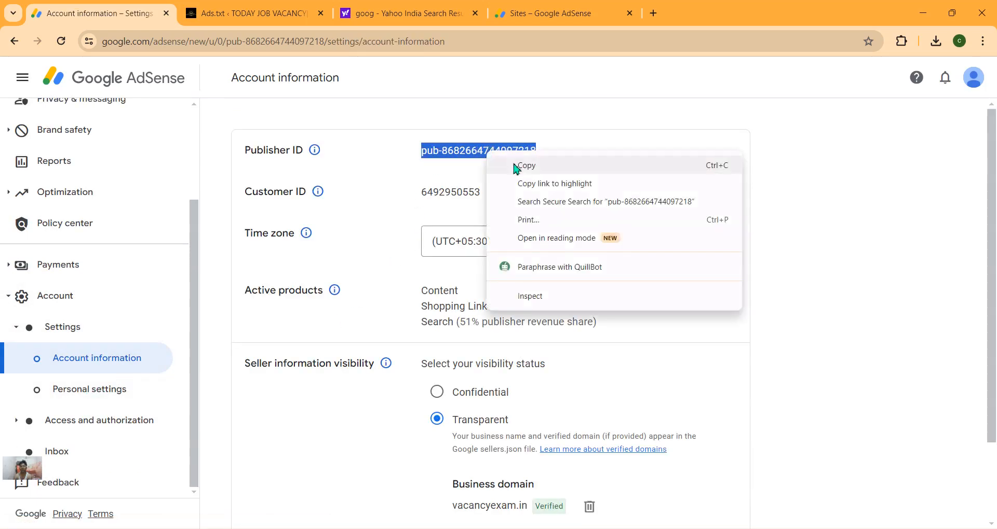
click(518, 166)
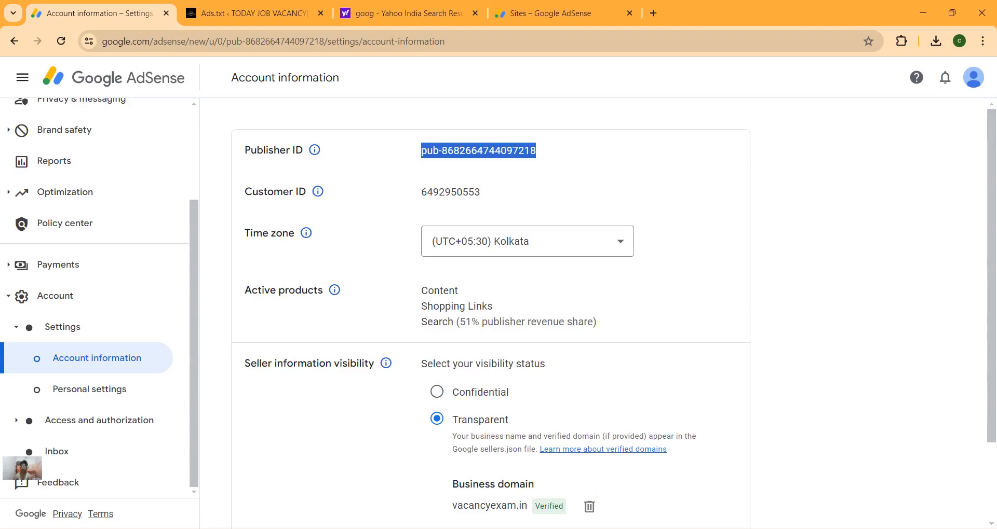
mouse_move(725, 522)
click(768, 491)
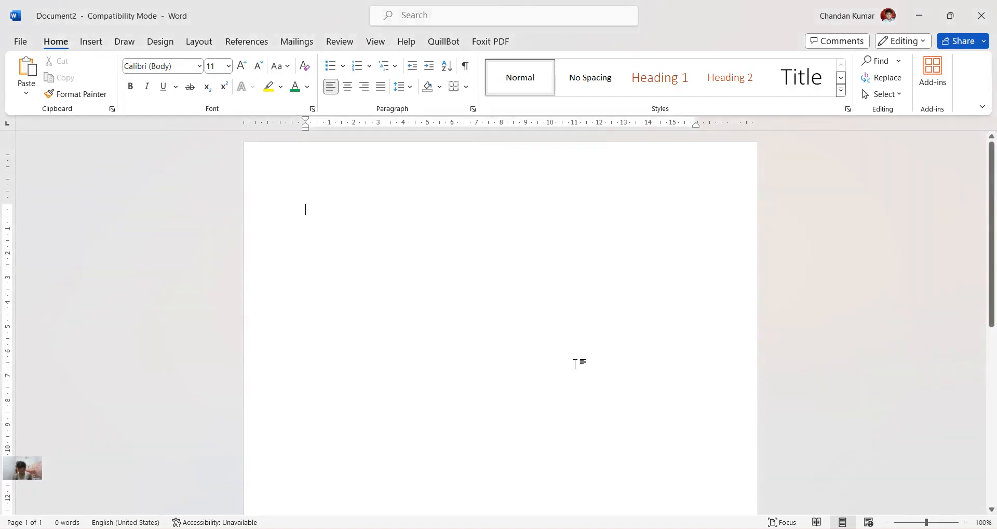
key(ctrl+v)
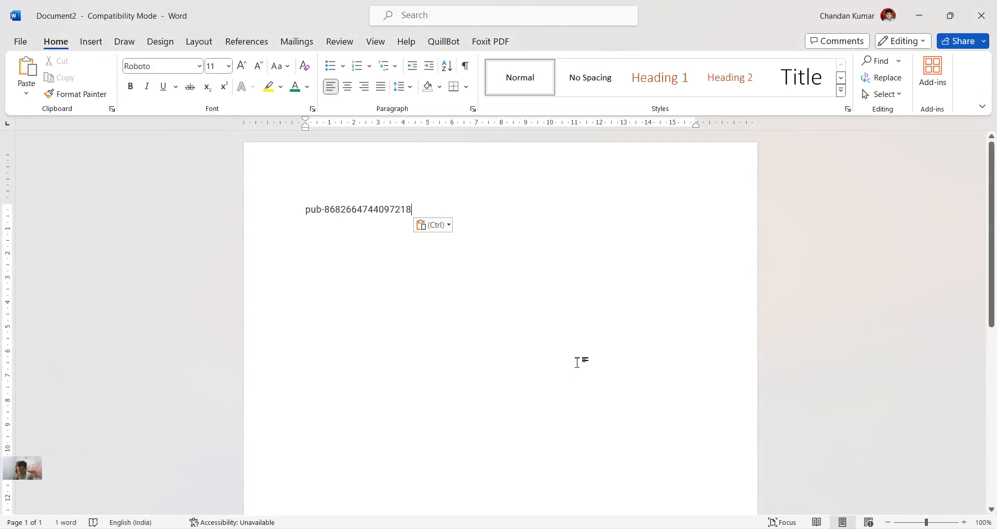
key(Return)
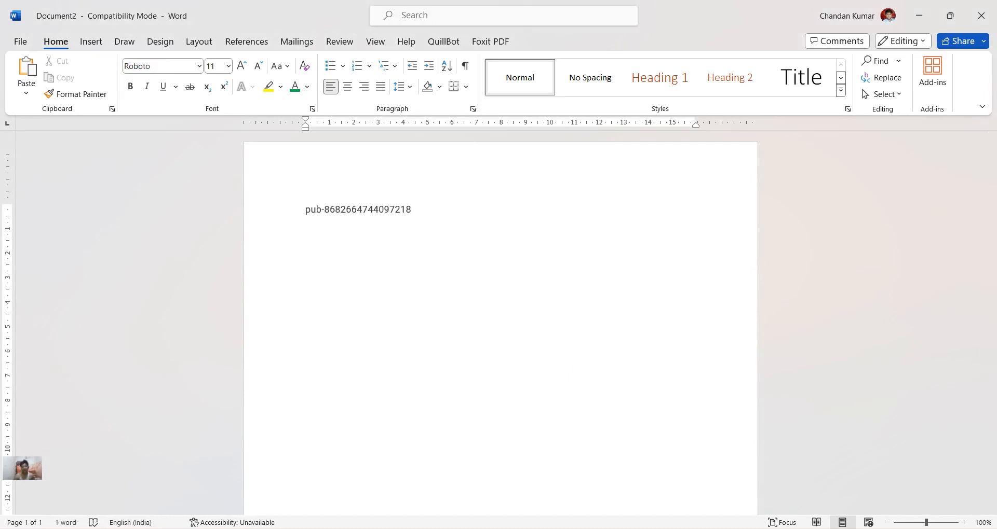
mouse_move(674, 528)
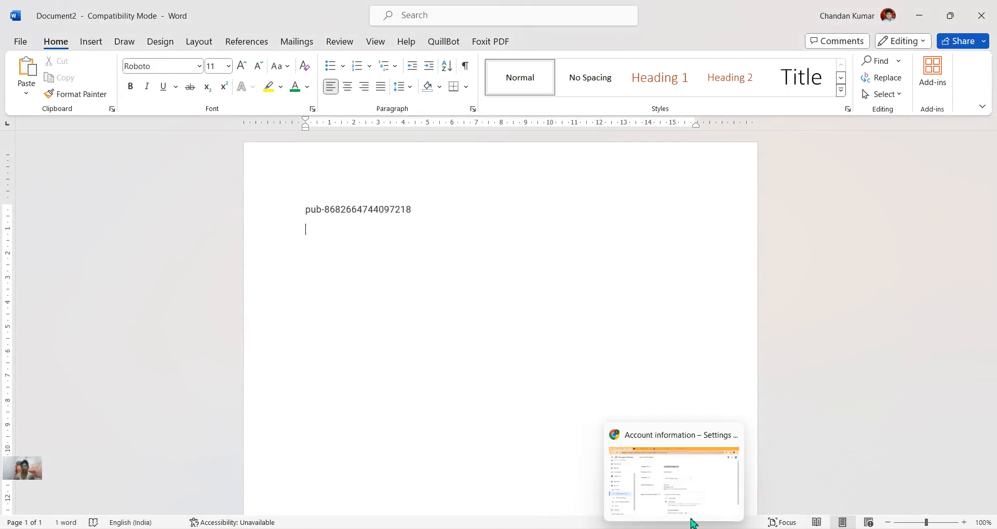
click(690, 492)
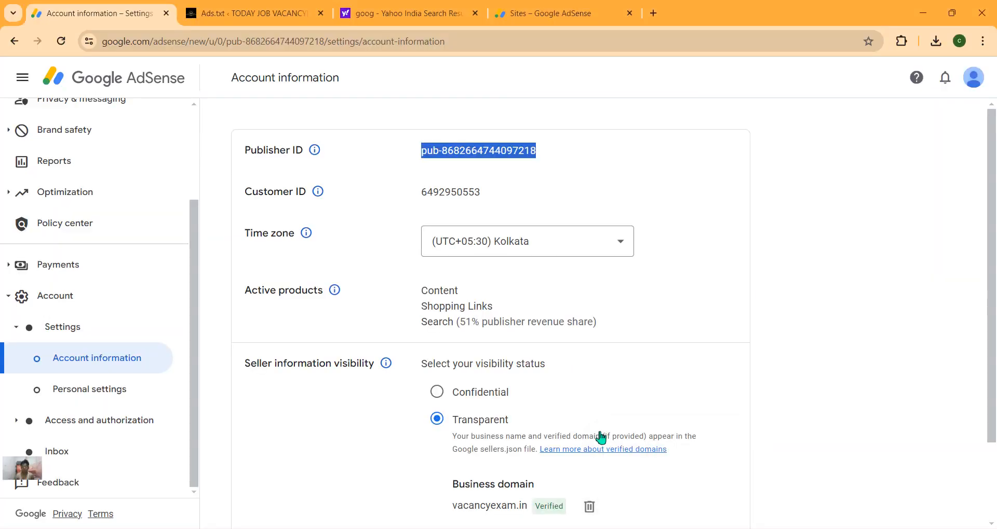
scroll(618, 454, down, 2)
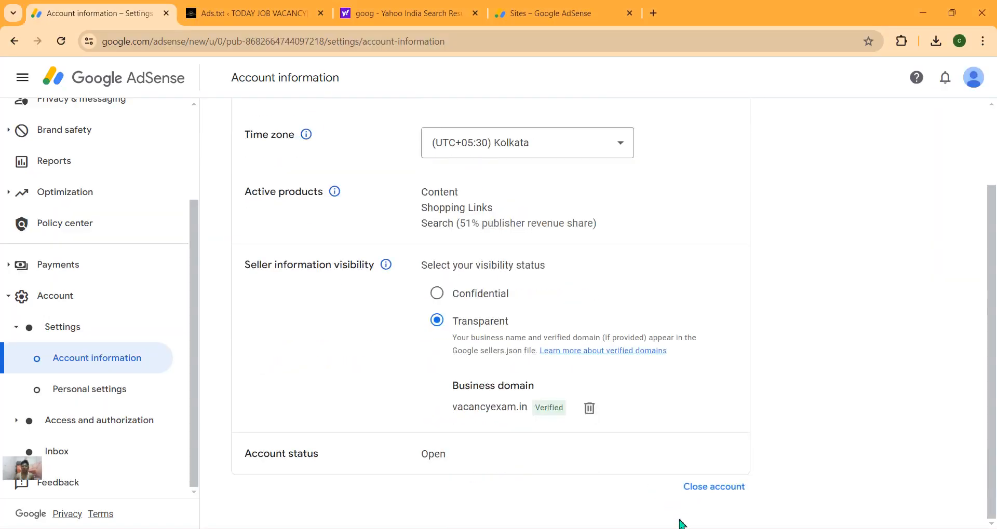
click(649, 528)
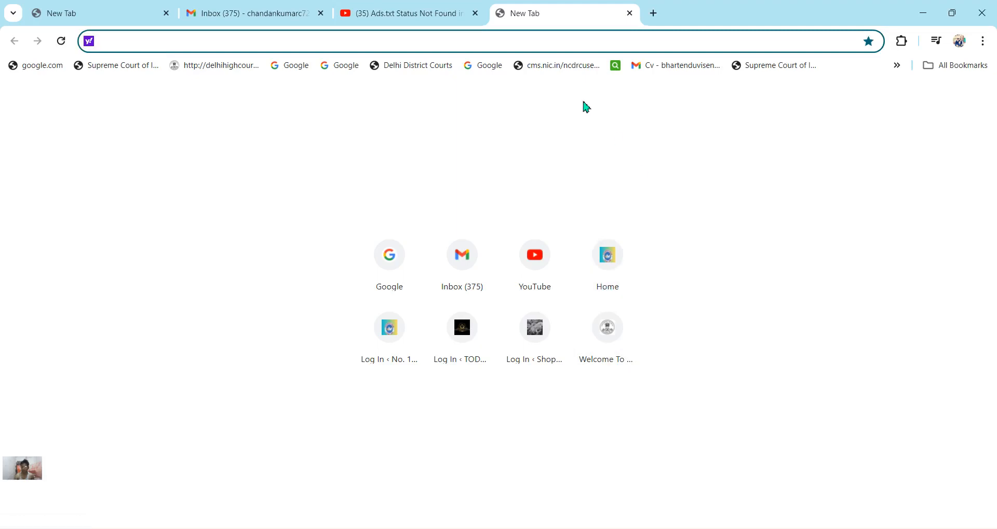
click(395, 10)
click(258, 11)
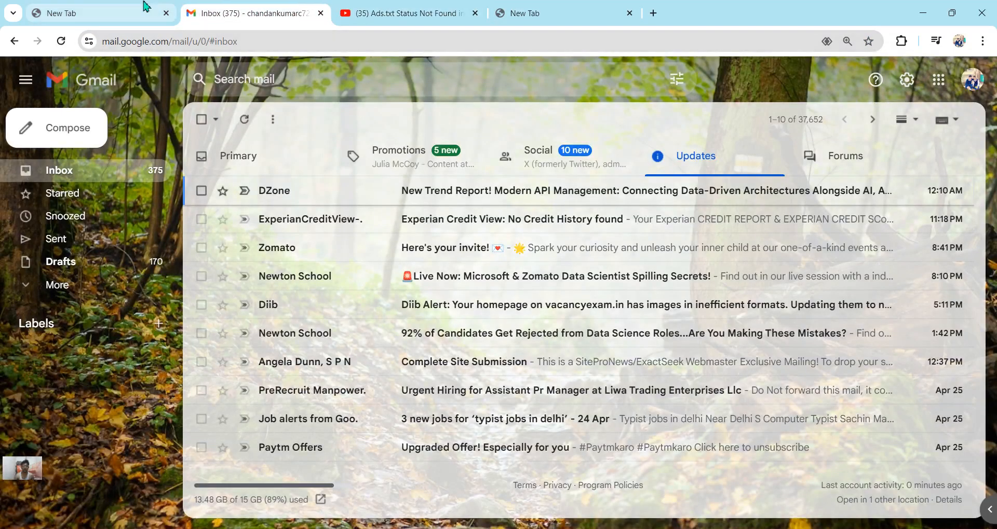
key(alt+Tab)
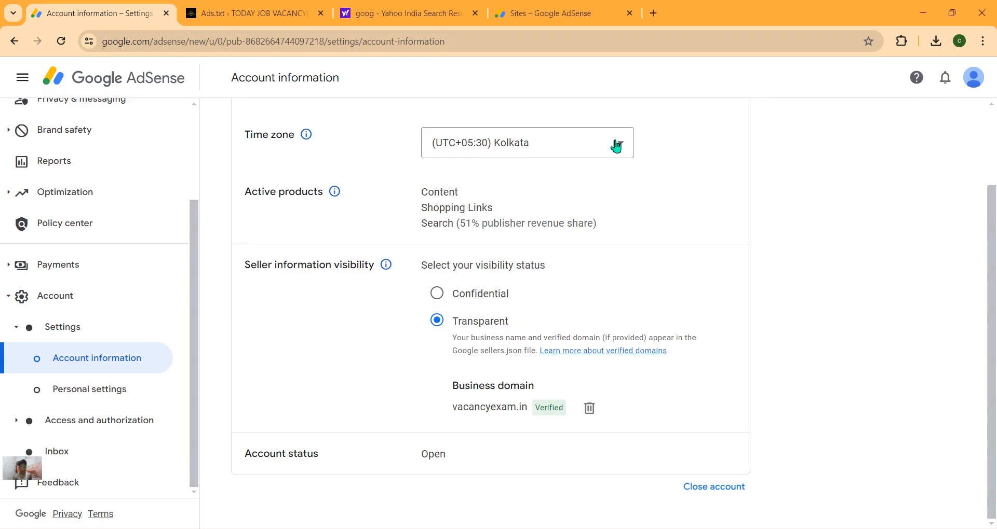
scroll(433, 223, up, 2)
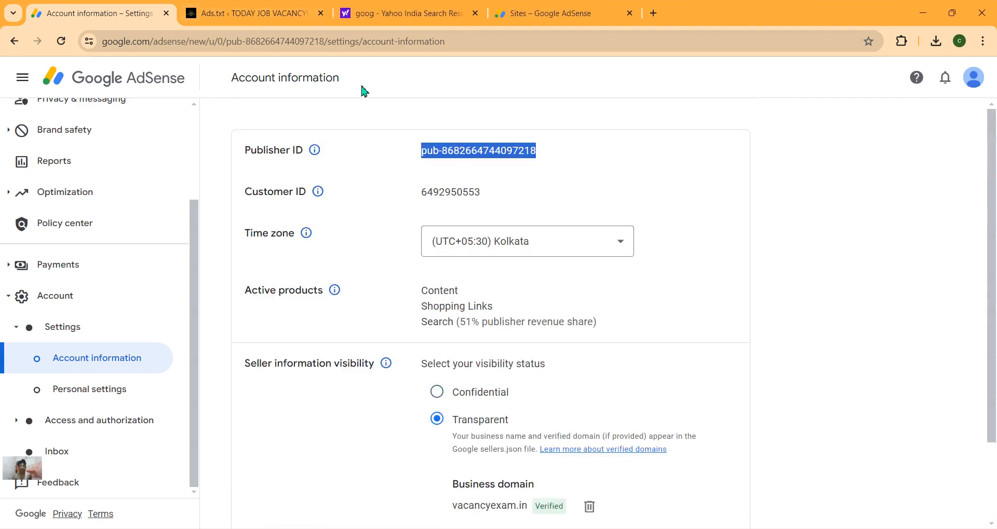
Check the ads.txt status in the AdSense Sites list and examine the google.com line on the WordPress Ads.txt page.
click(506, 9)
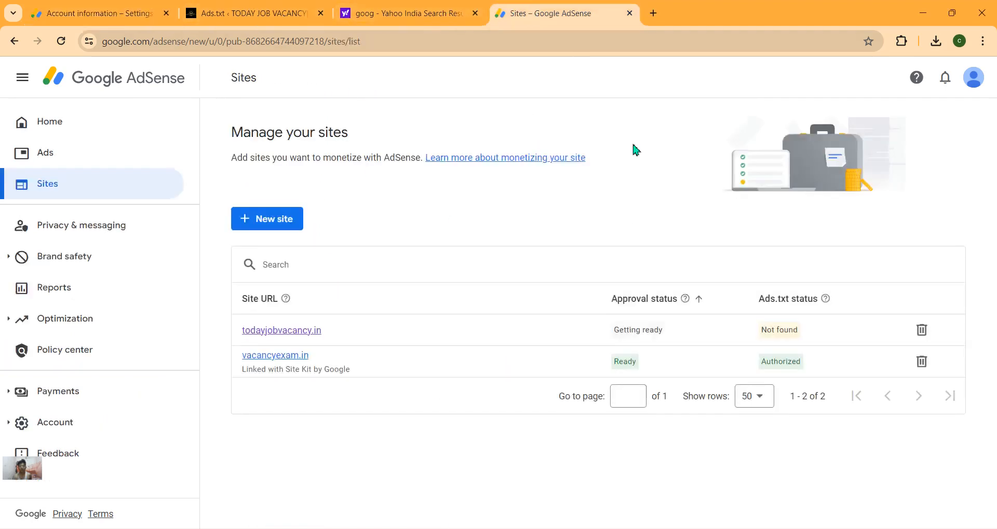
click(212, 7)
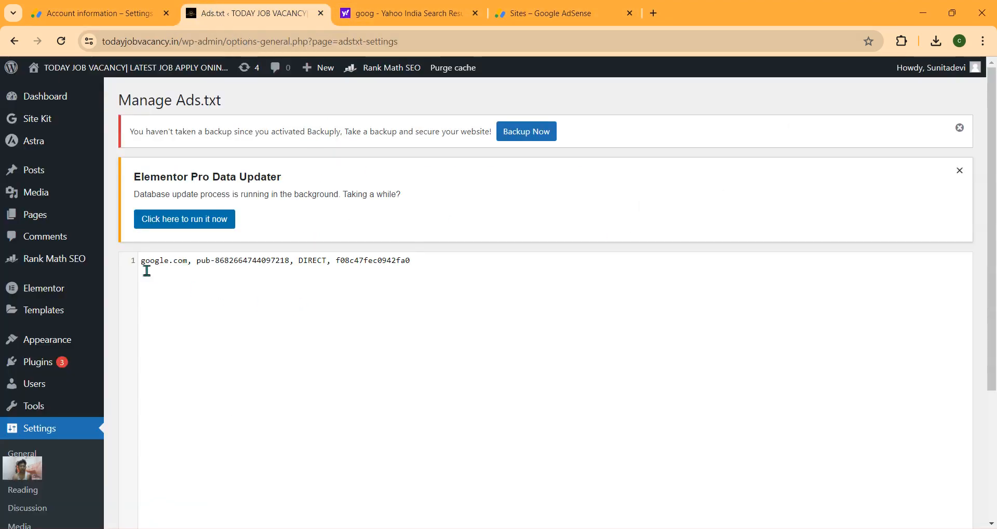
drag(141, 261, 420, 269)
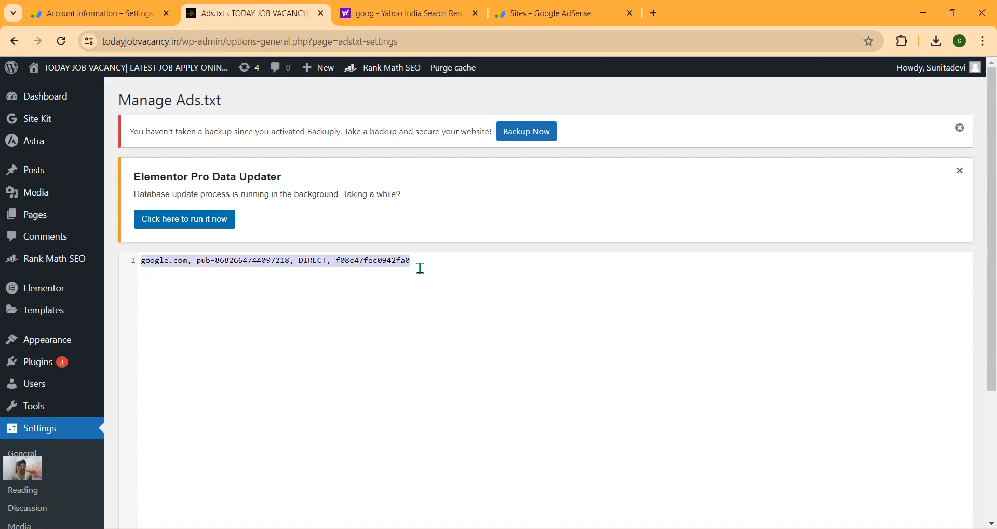
click(536, 19)
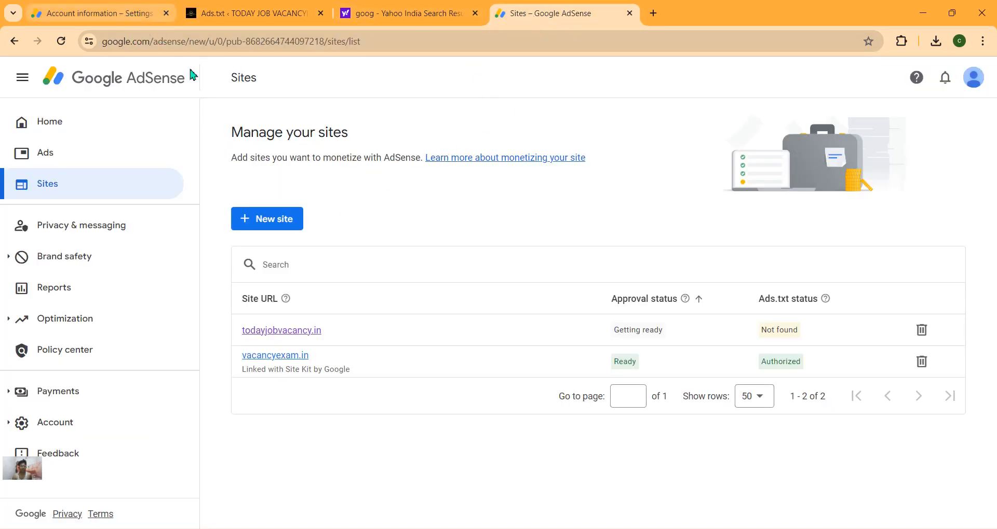
Switch to the other Chrome window, open Google in the blank tab and search for "ads.txt issue".
key(alt+Tab)
click(540, 13)
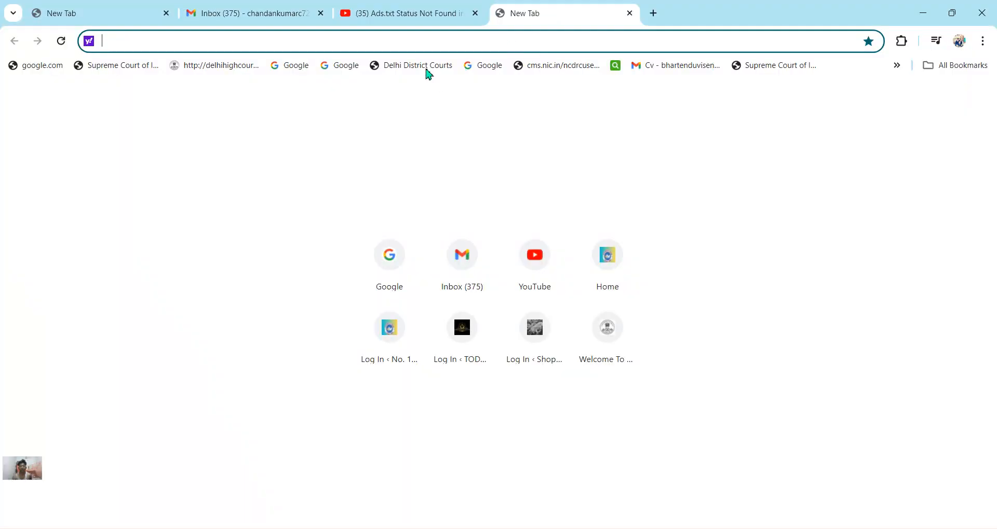
click(484, 67)
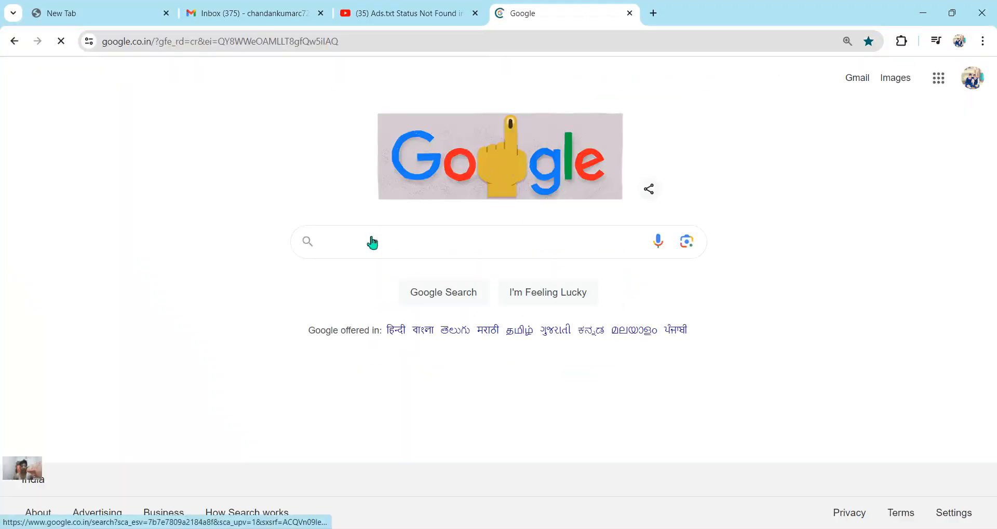
click(374, 244)
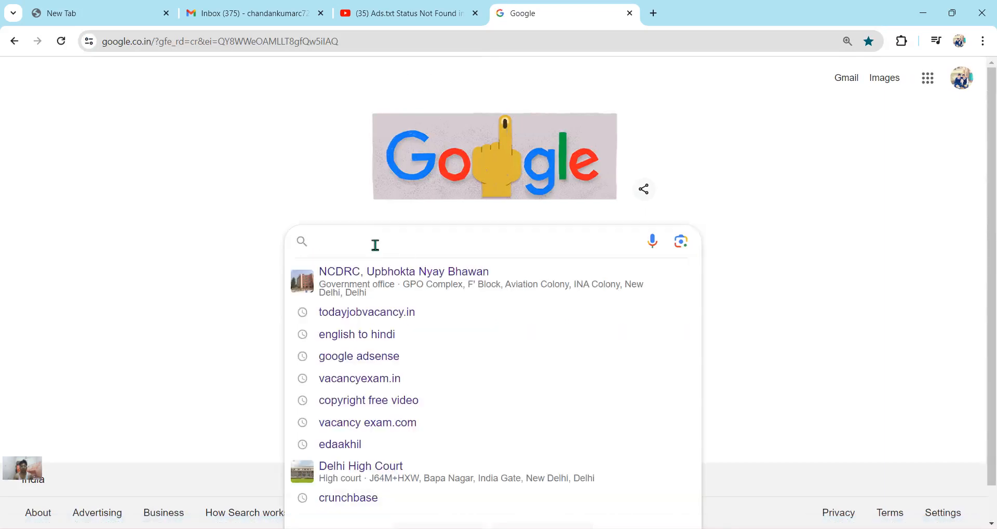
text(ads.test)
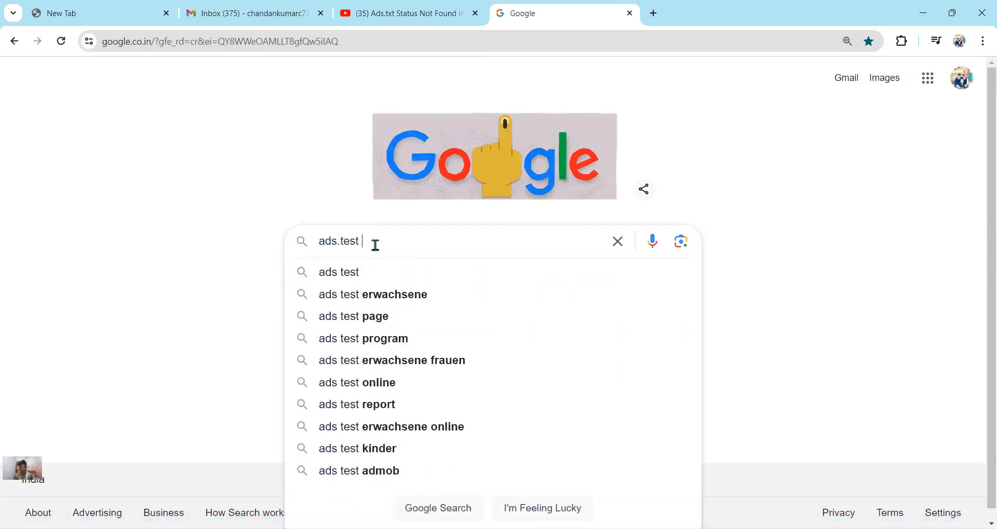
key(BackSpace)
key(BackSpace)
key(BackSpace)
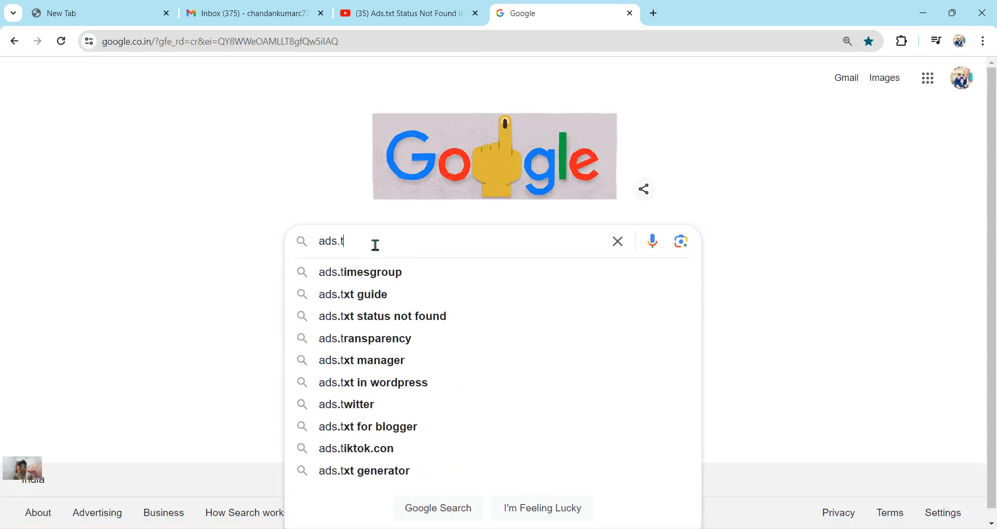
text(xt)
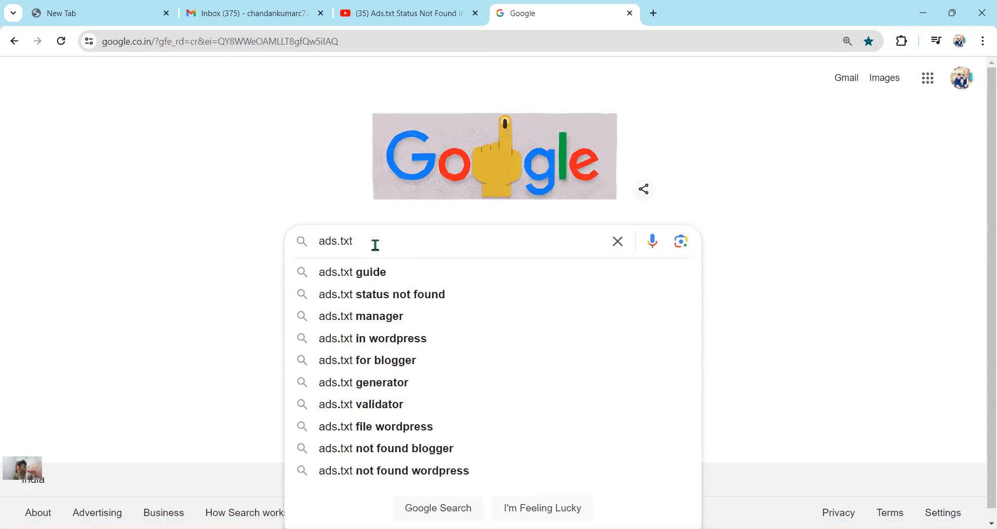
text( issue)
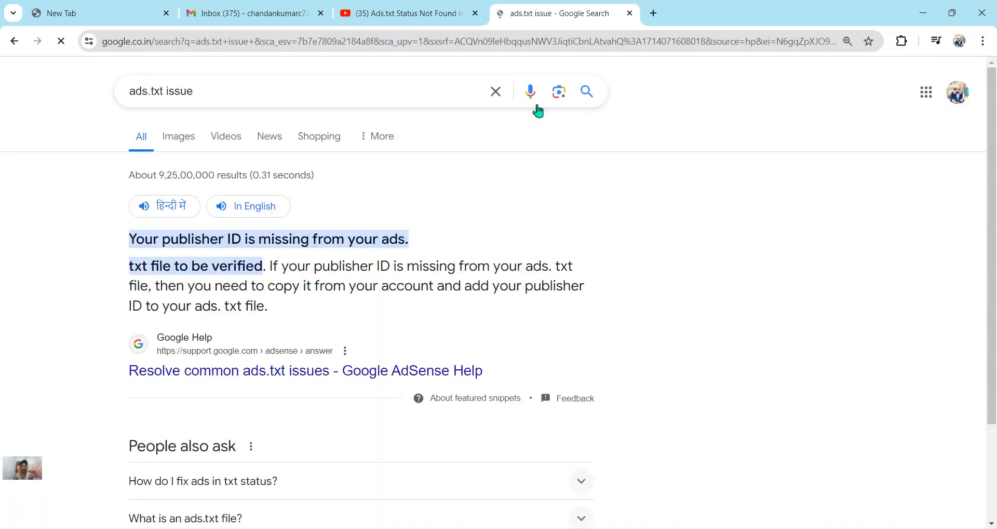
Open the AdSense Help article on resolving common ads.txt issues and follow its link to check for updates on the ads.txt status.
scroll(405, 216, down, 2)
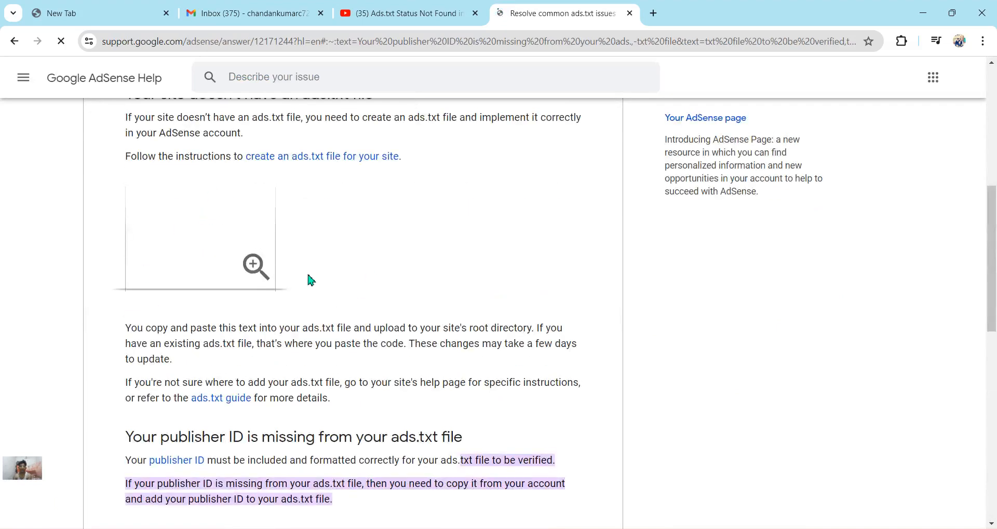
scroll(231, 316, down, 6)
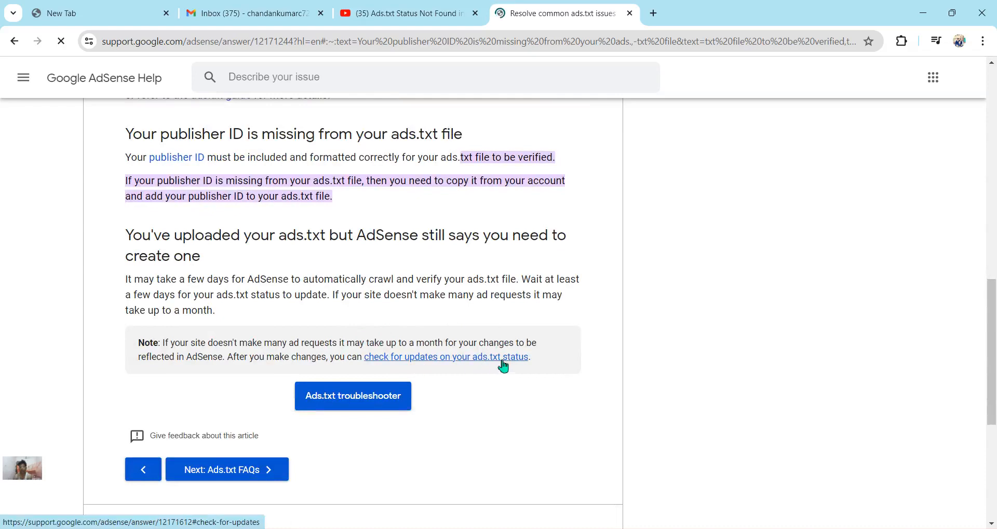
click(450, 363)
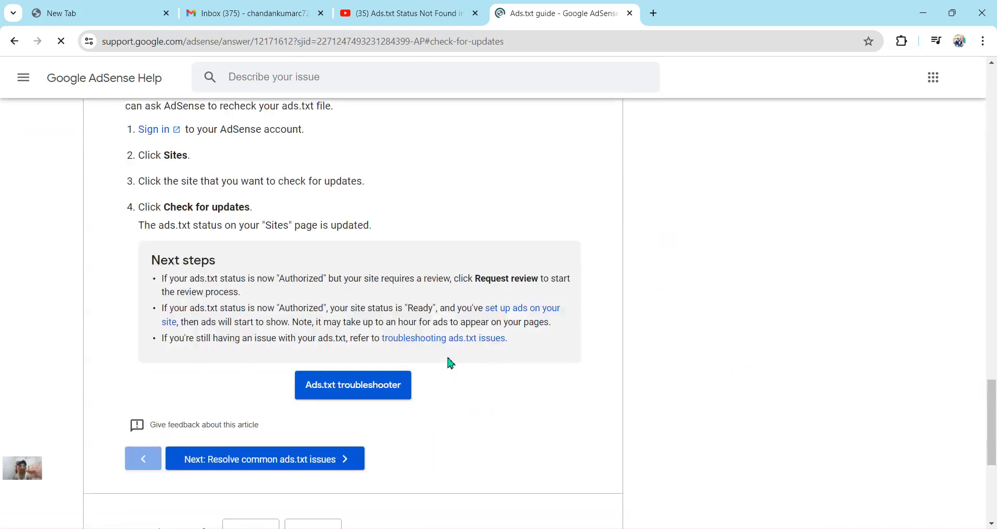
Find the sample google.com line with the placeholder publisher ID in the Ads.txt guide and copy it.
scroll(449, 362, down, 5)
scroll(450, 363, up, 20)
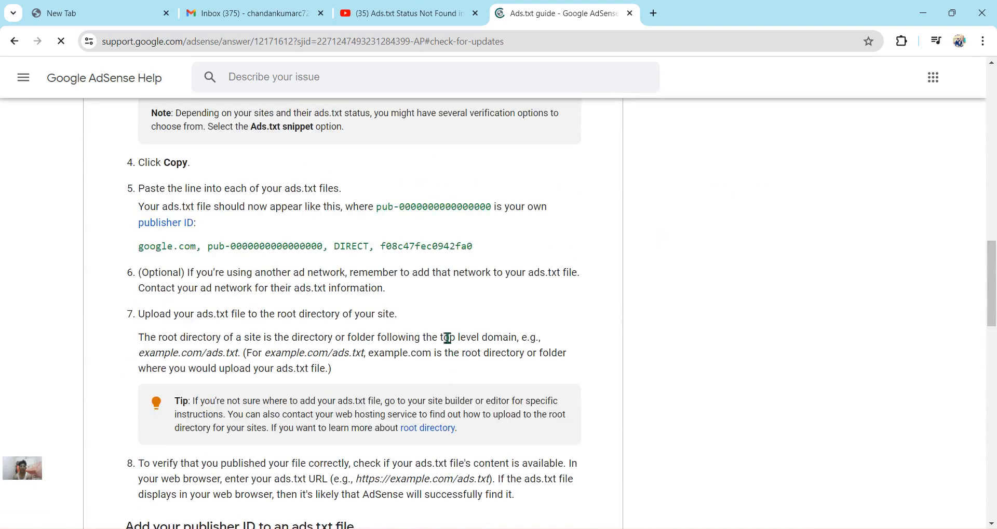
scroll(215, 228, up, 5)
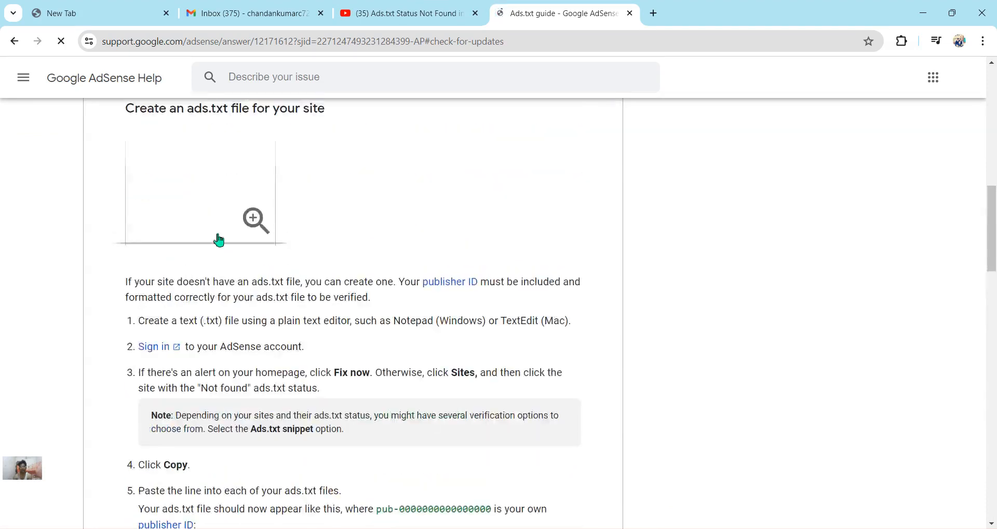
scroll(217, 237, down, 5)
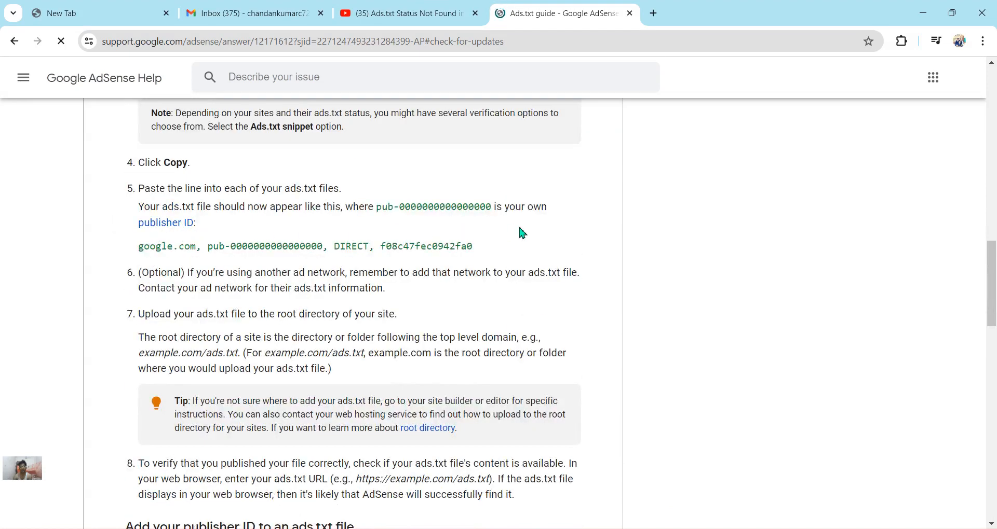
drag(141, 247, 483, 252)
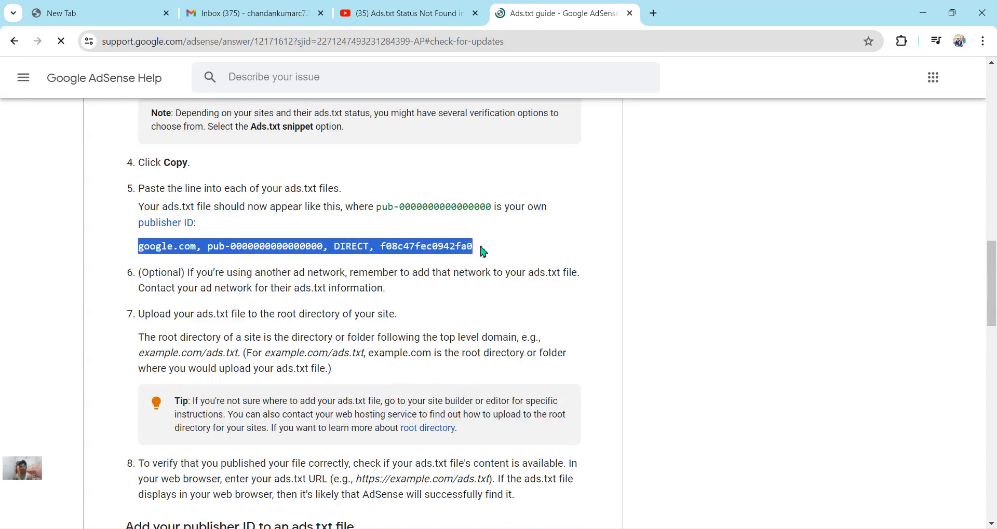
right_click(389, 249)
click(434, 264)
Switch to Document2 in Word and paste the sample google.com line below the publisher ID.
mouse_move(700, 527)
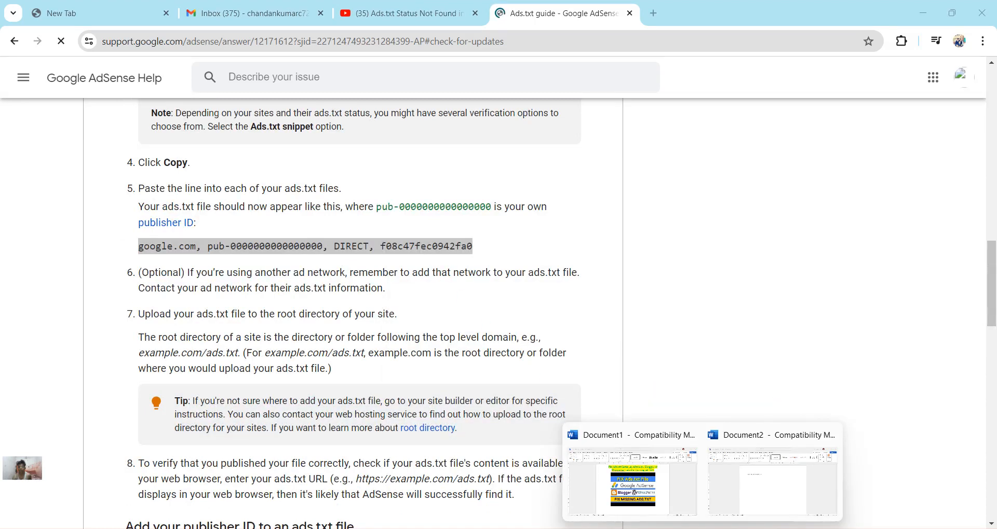
click(761, 496)
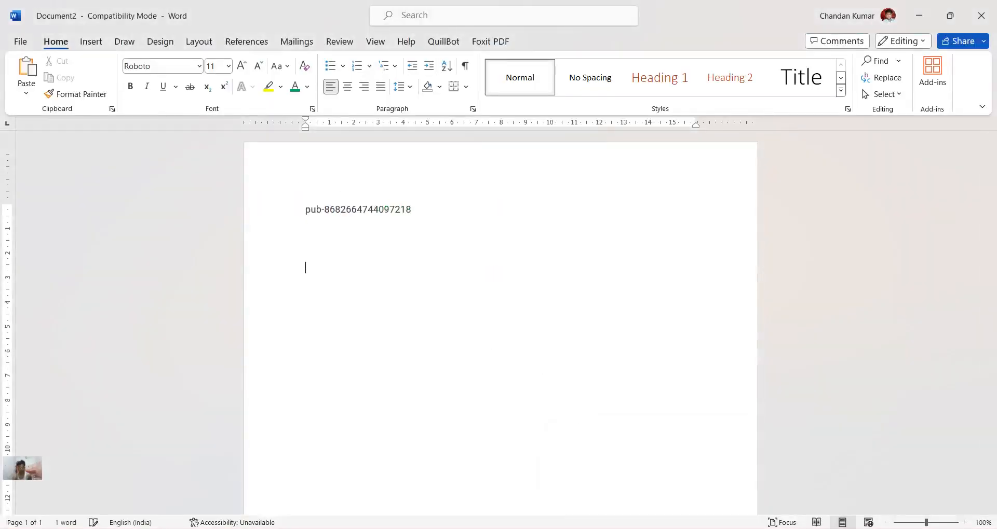
key(ctrl+v)
key(Left)
key(Left)
key(Left)
key(Left)
key(Left)
key(Left)
key(Left)
key(Left)
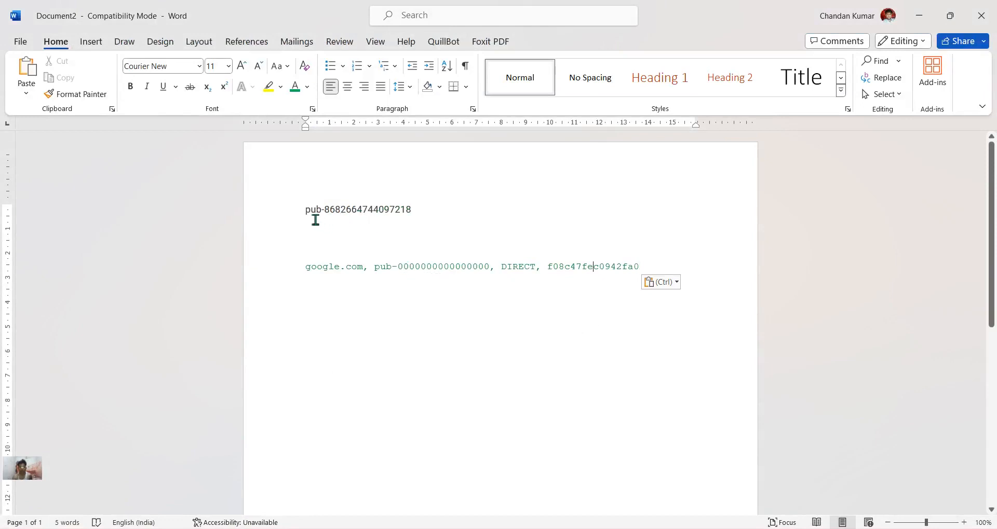
Copy the publisher ID from the first line and paste it over the placeholder publisher ID in the google.com line.
drag(312, 214, 409, 214)
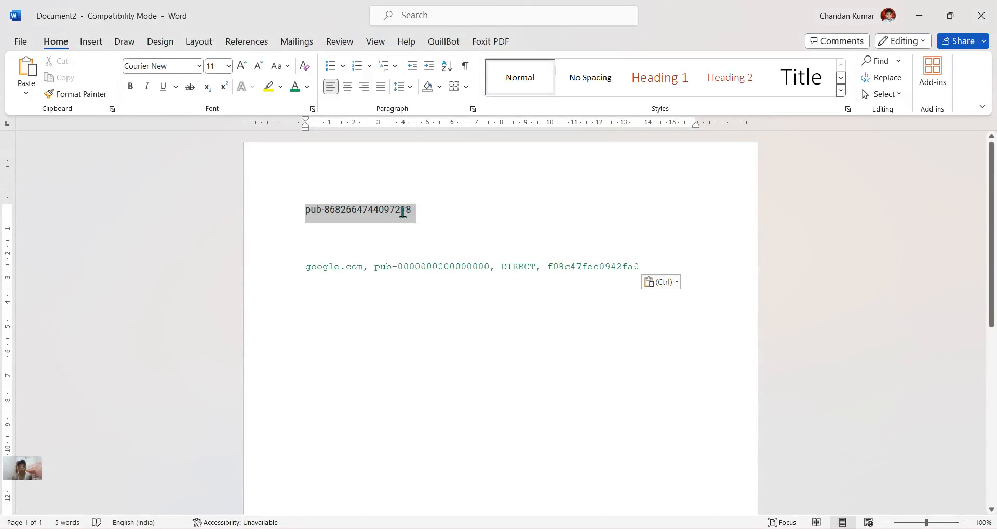
drag(412, 211, 411, 212)
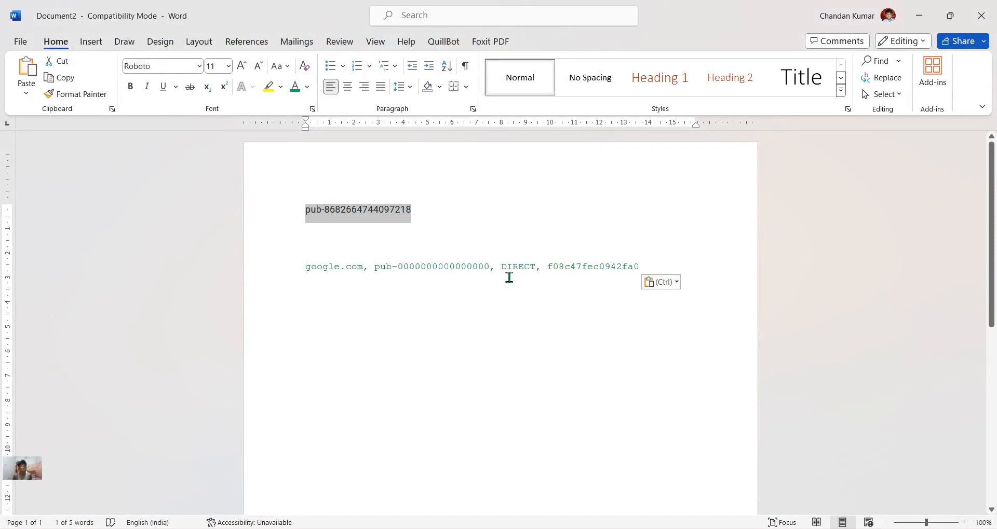
key(ctrl+c)
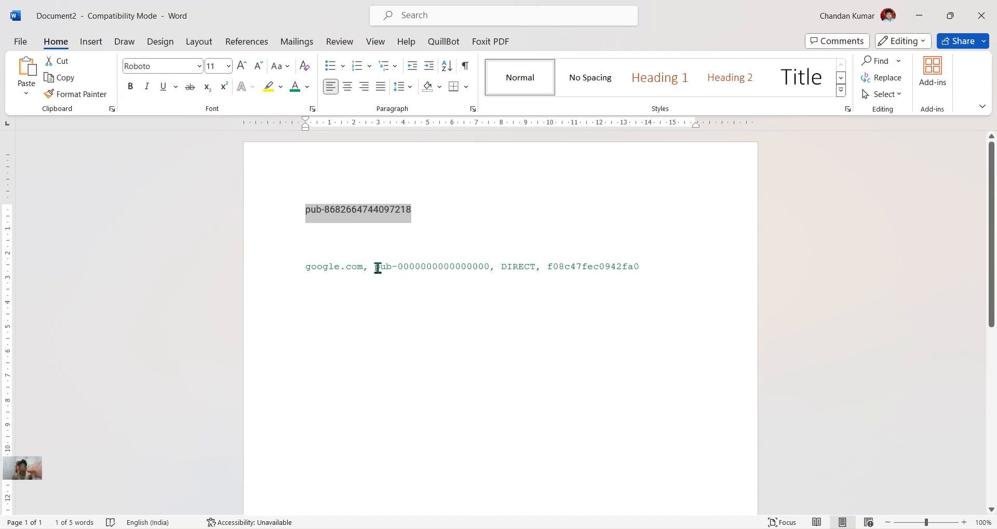
drag(377, 268, 450, 269)
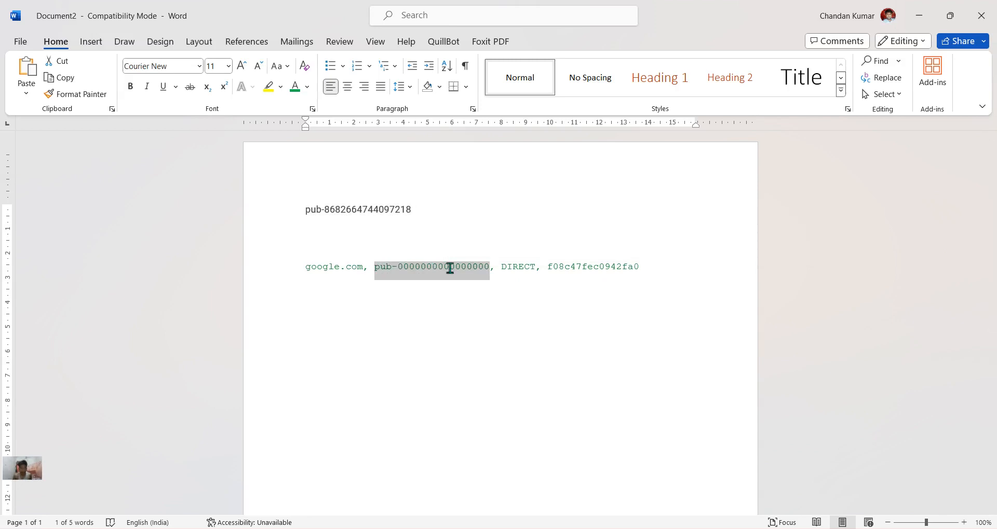
key(ctrl+v)
click(421, 268)
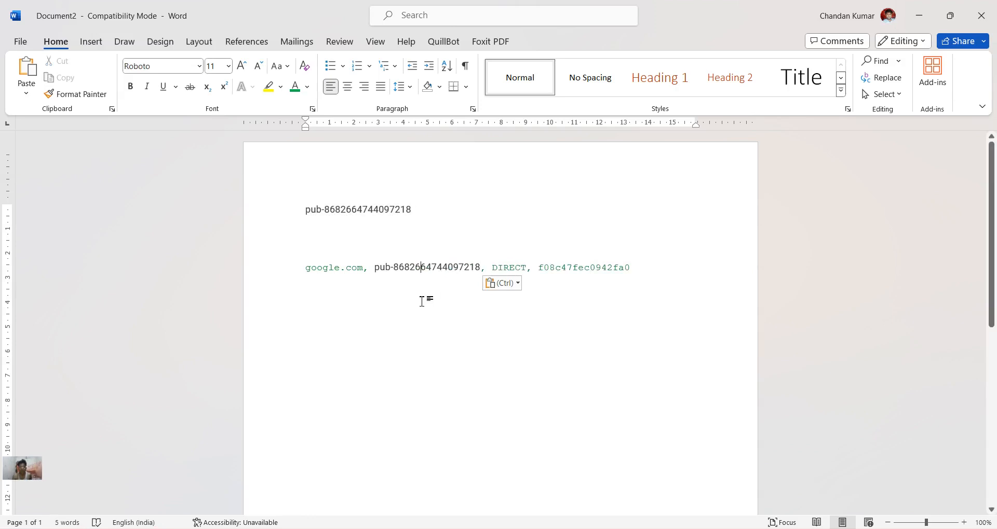
Copy the completed google.com line and switch to the WordPress Ads.txt page in the Chrome window with AdSense.
drag(307, 273, 630, 268)
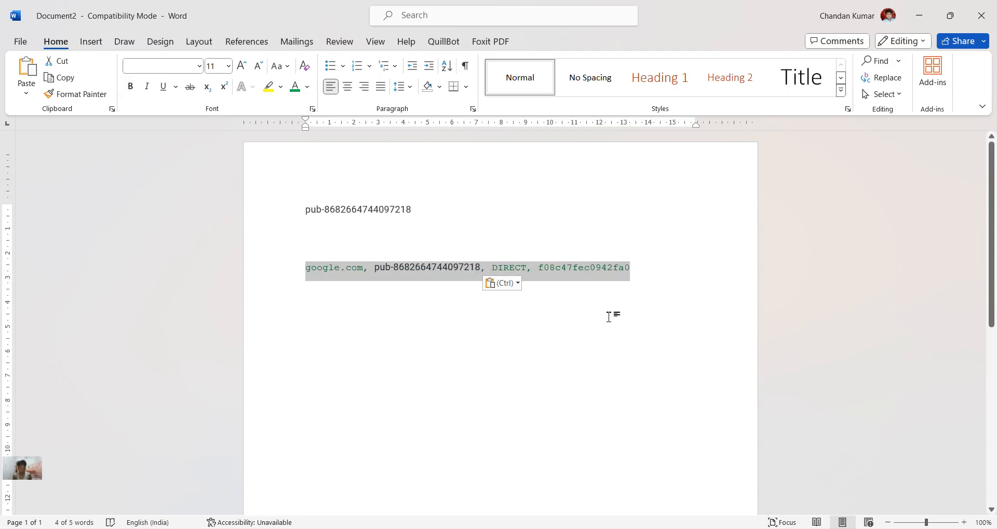
key(ctrl+c)
key(alt+Tab)
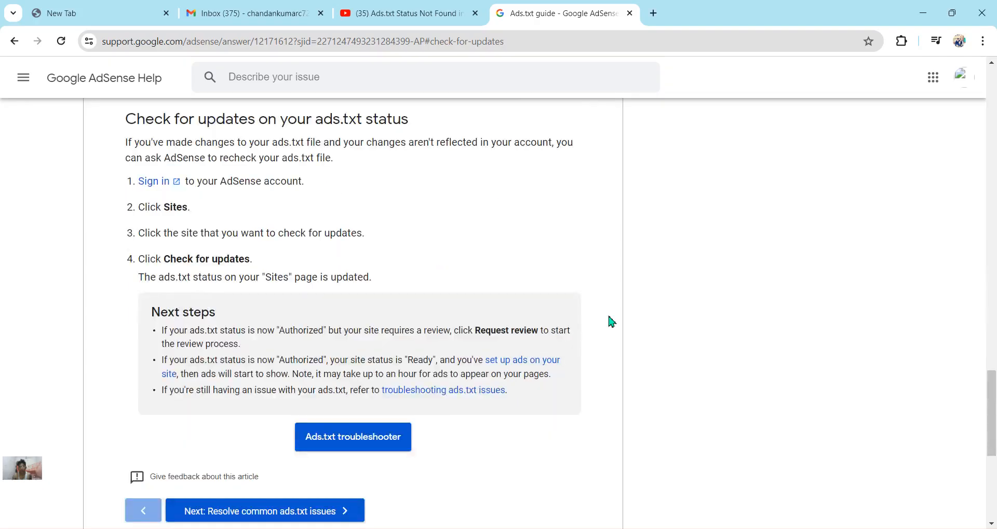
mouse_move(702, 528)
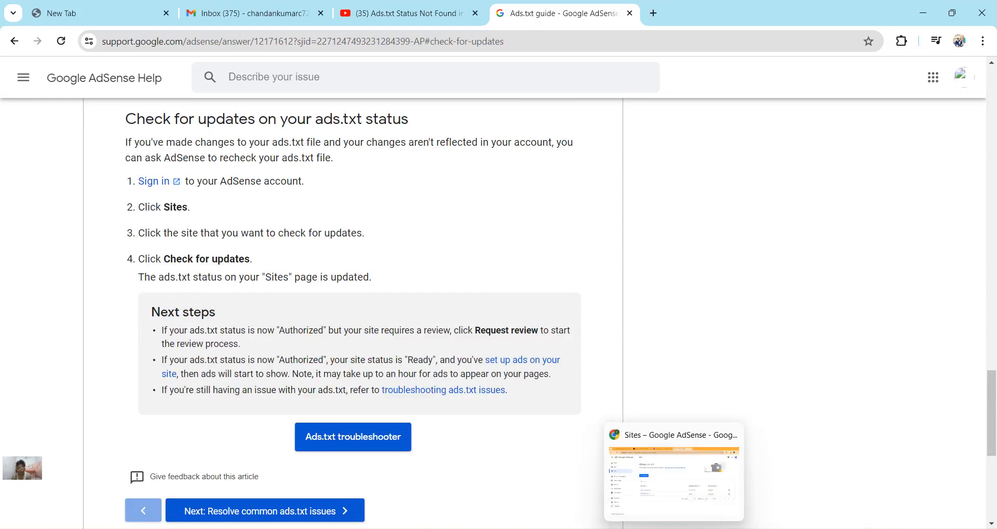
click(622, 513)
click(237, 10)
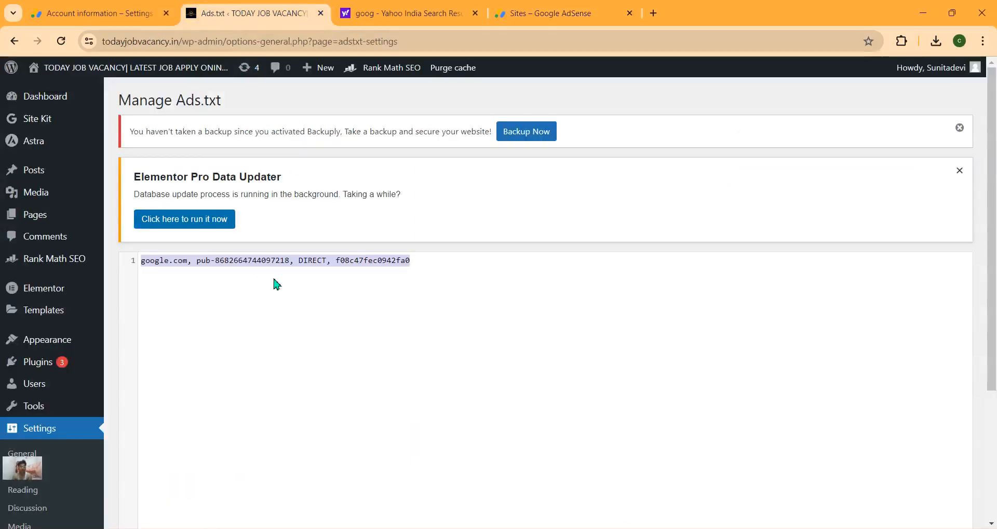
Save the google.com line as the site's ads.txt content and dismiss the Elementor Pro and Backuply notices.
click(421, 268)
key(ctrl+a)
click(421, 269)
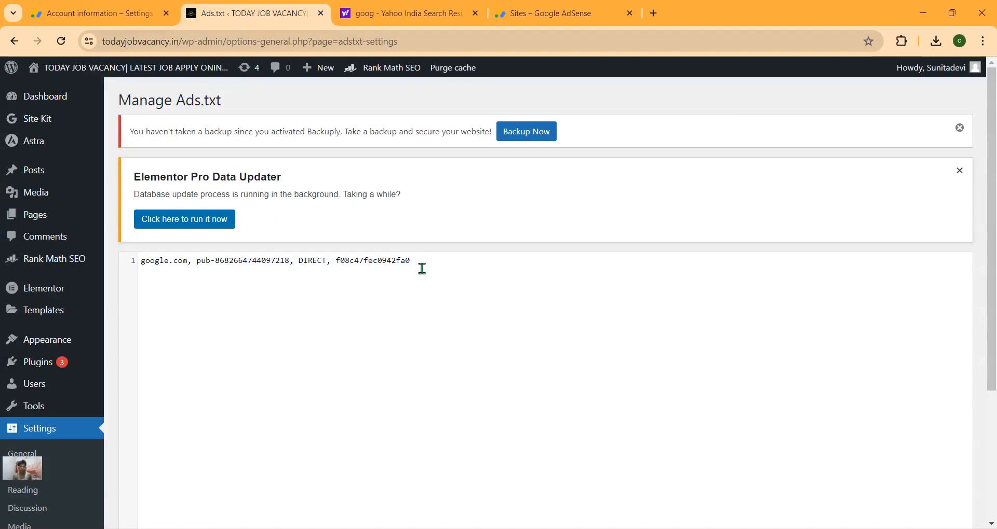
scroll(421, 269, down, 4)
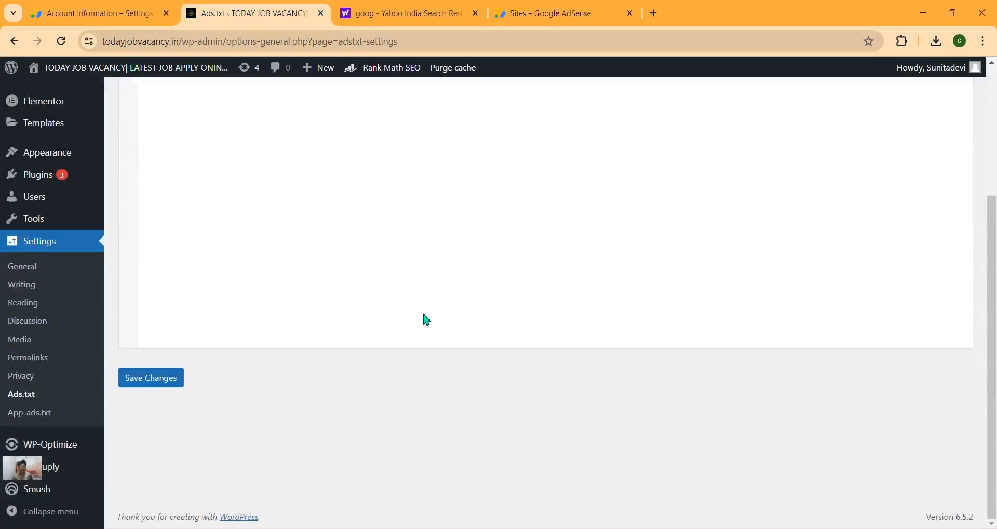
click(161, 383)
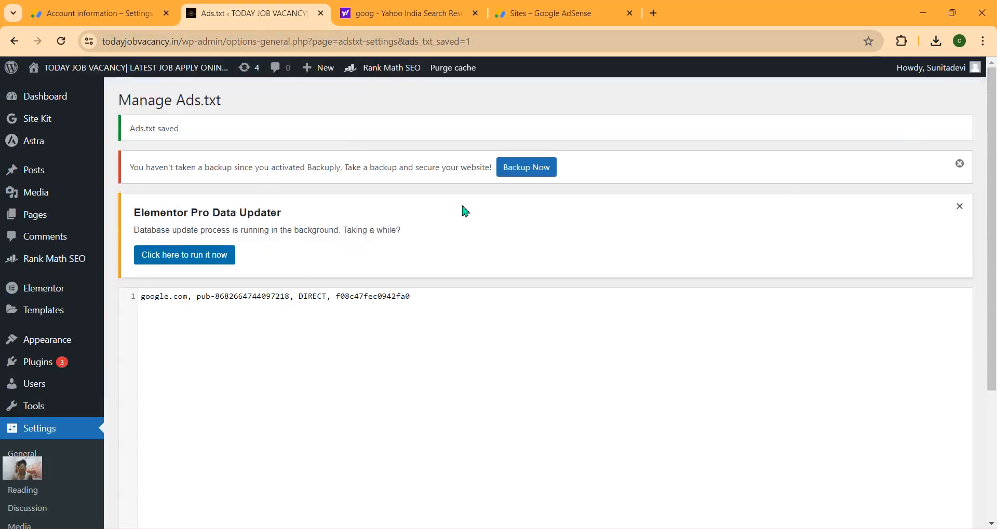
click(964, 212)
click(959, 164)
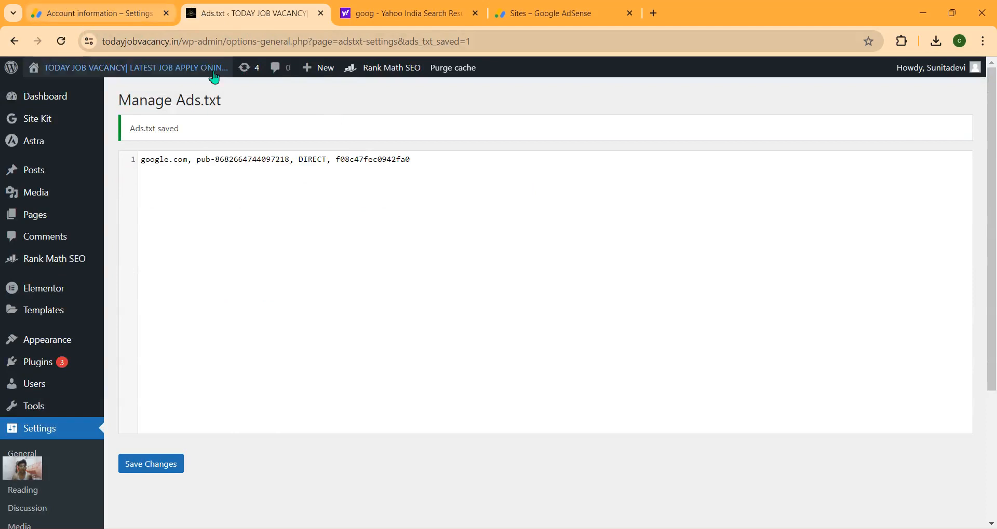
Switch to the AdSense account page and open the Sites list to check the Ads.txt status of todayjobvacancy.in.
click(130, 14)
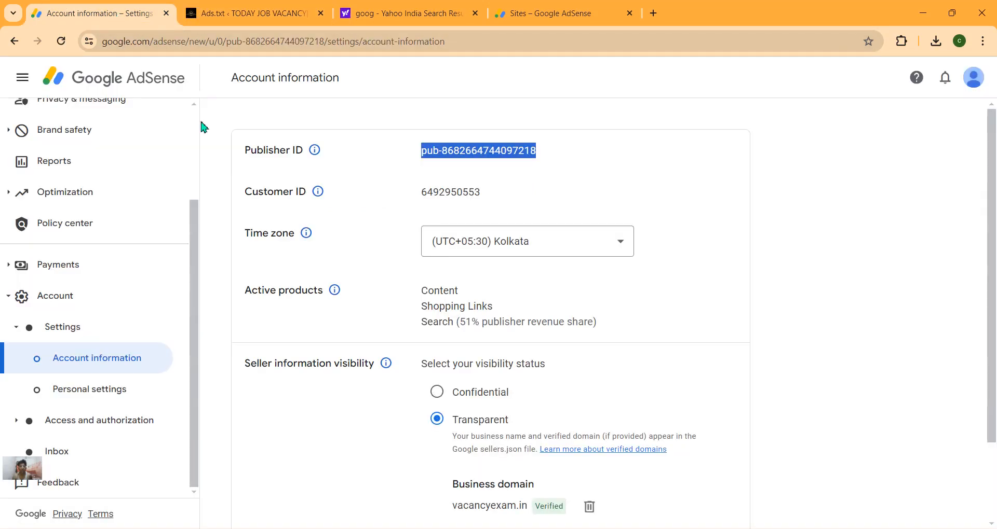
scroll(99, 176, up, 3)
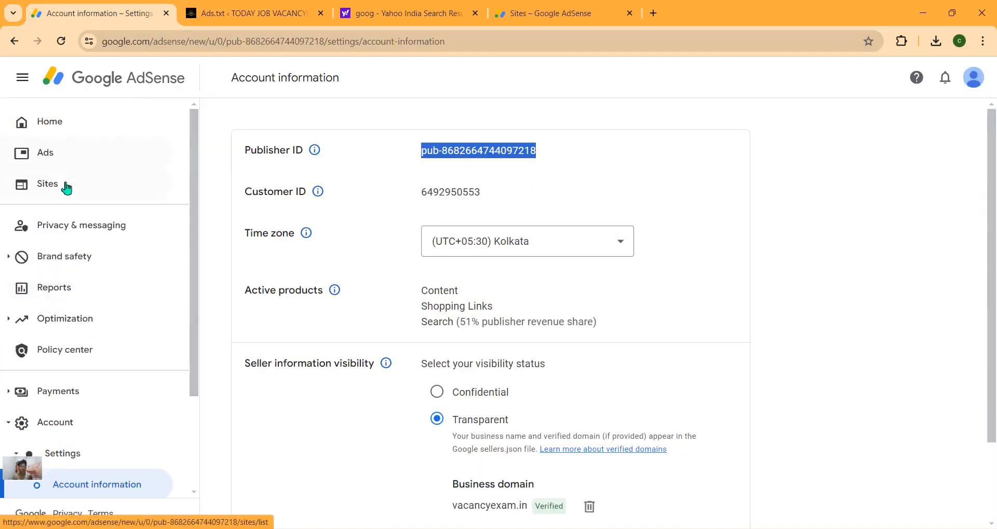
click(65, 189)
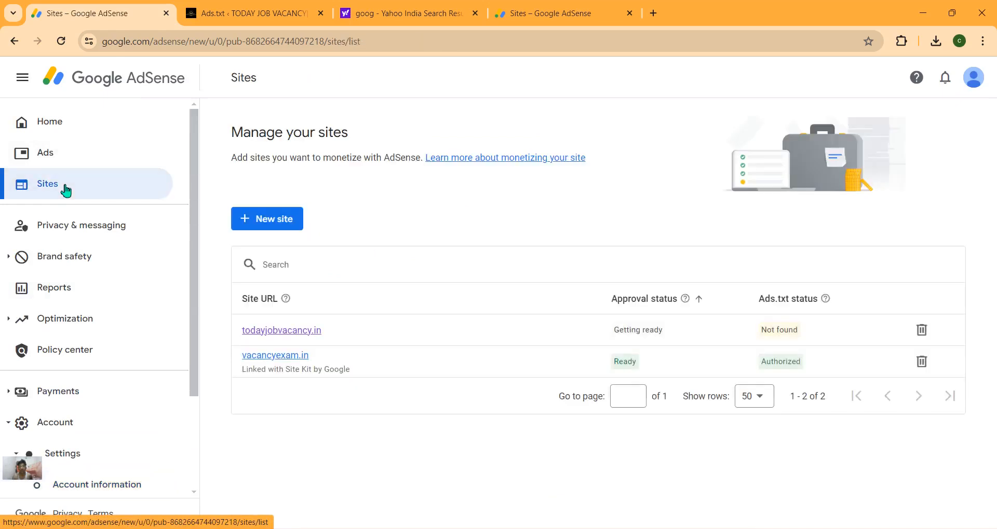